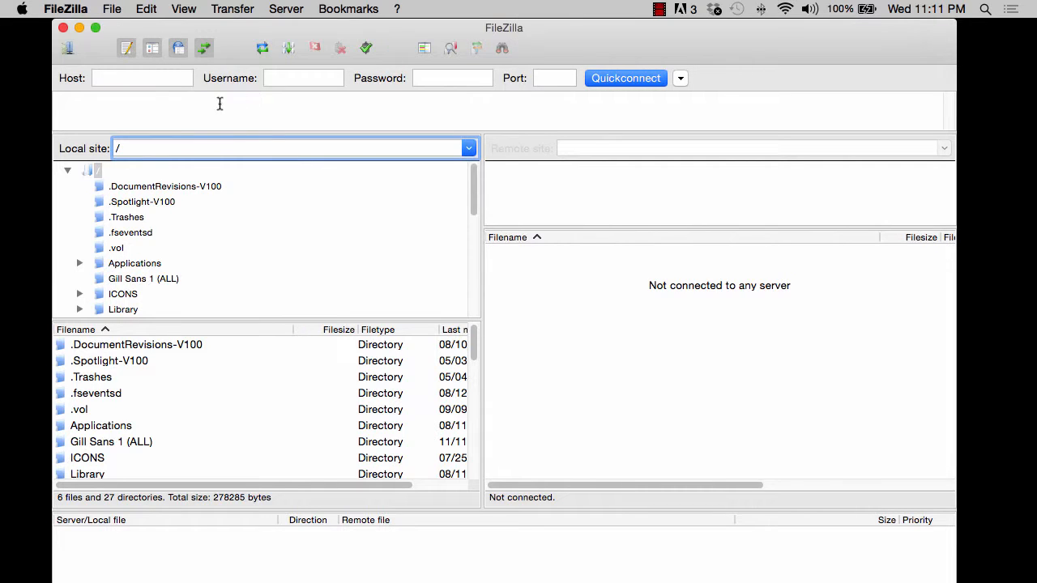
Step: Quickconnect to host matlamp.miracosta.edu on port 22 with the account's username and password
left_click(149, 74)
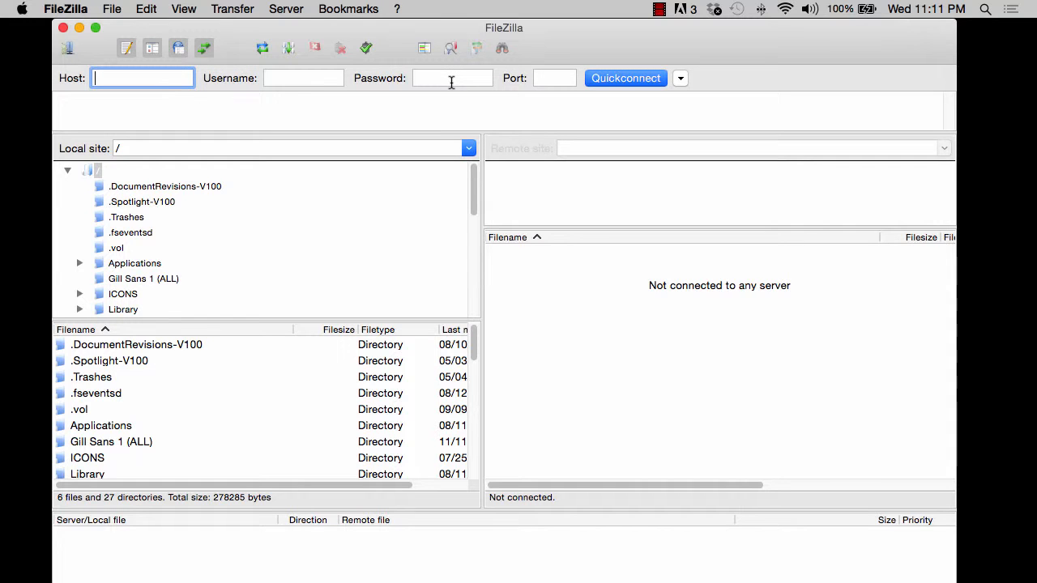
type("matlamp.mirac")
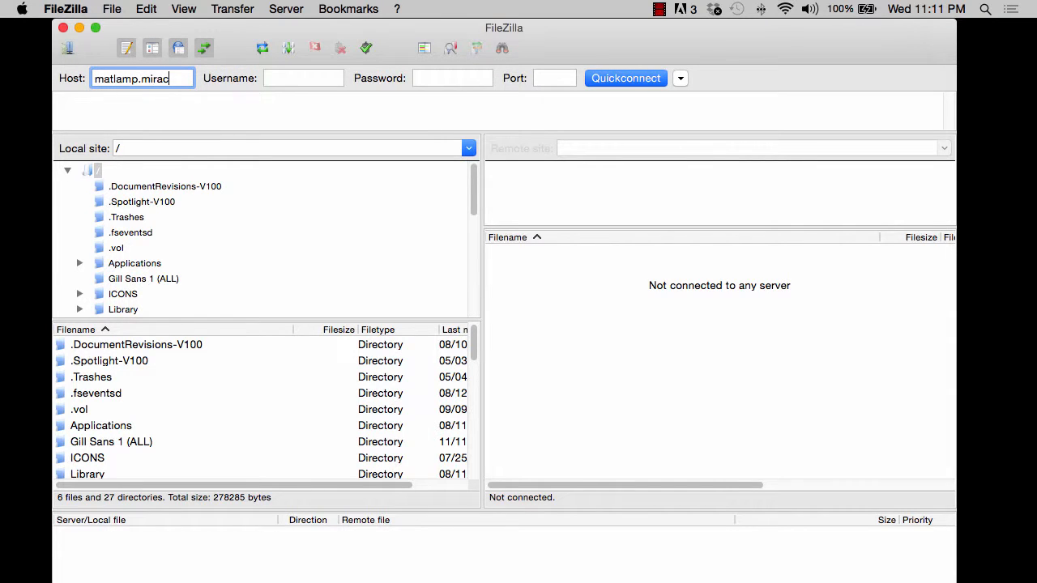
type("osta.edu")
key("Tab")
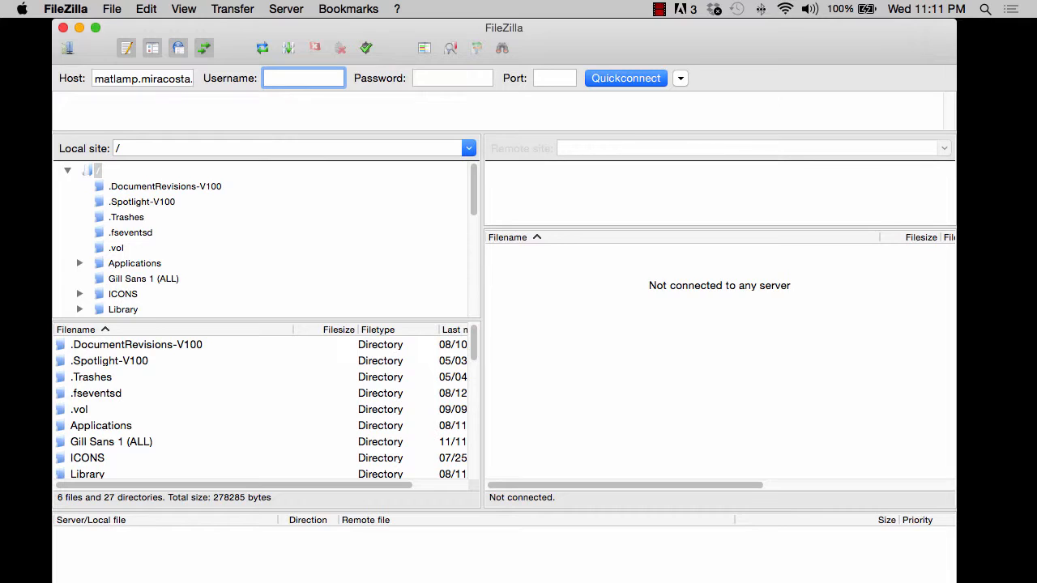
type("lcotnoir")
double_click(284, 78)
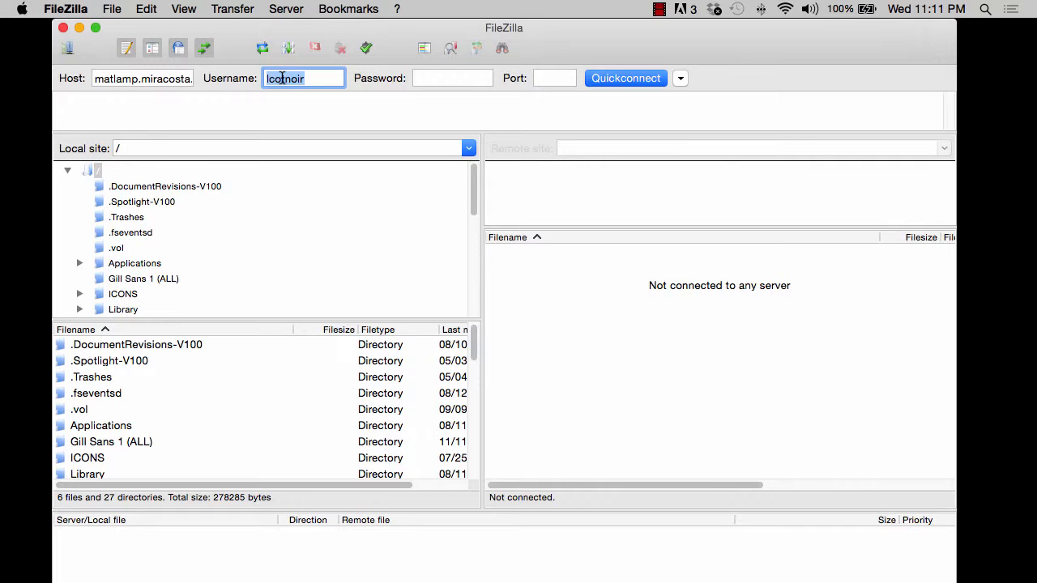
left_click(457, 80)
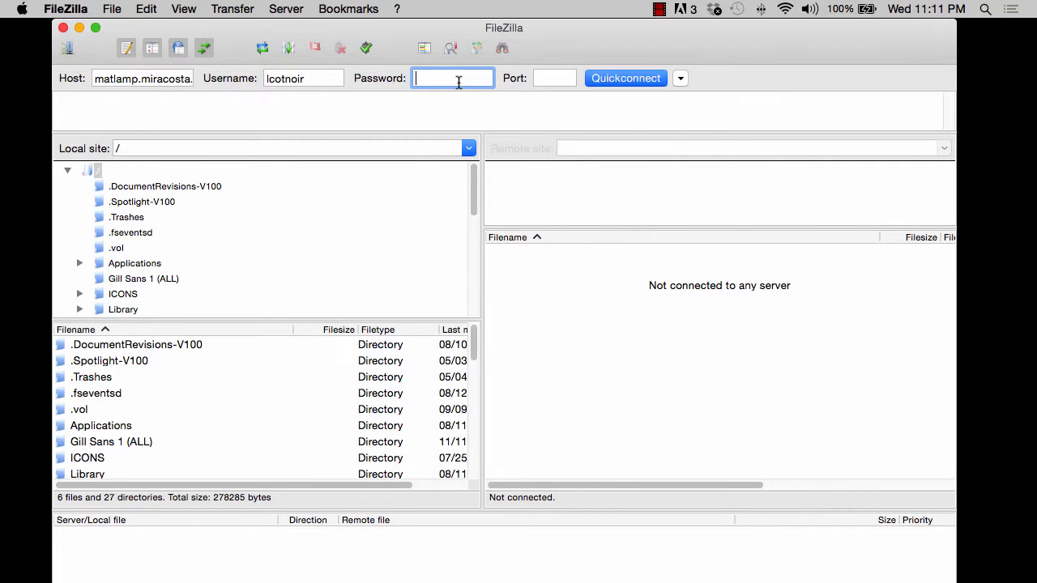
type("••••••••••••")
key("Tab")
type("22")
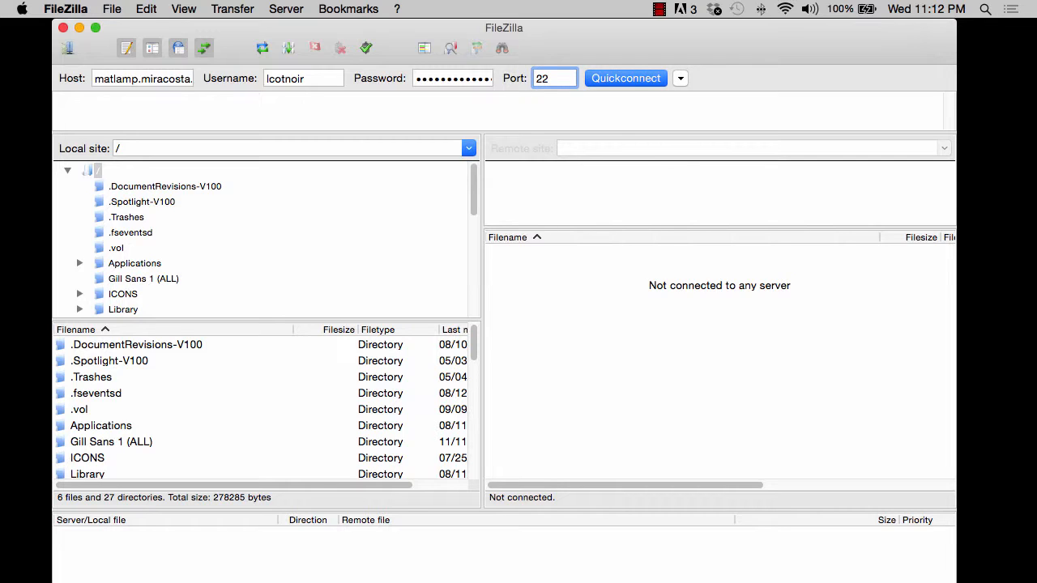
left_click(637, 80)
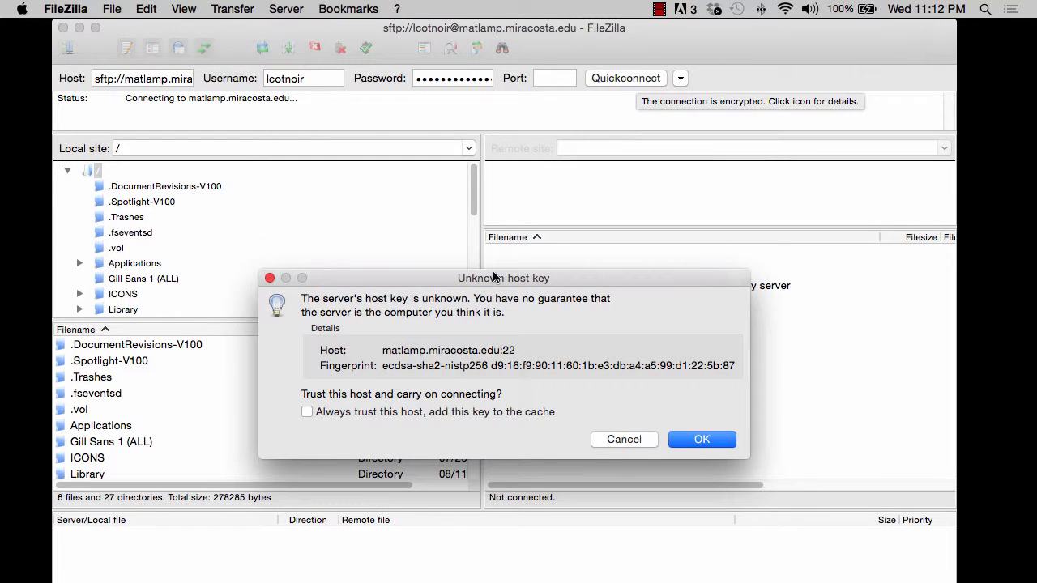
Step: Always trust the unknown host key, adding it to the cache, and continue connecting
left_click_drag(493, 277, 489, 121)
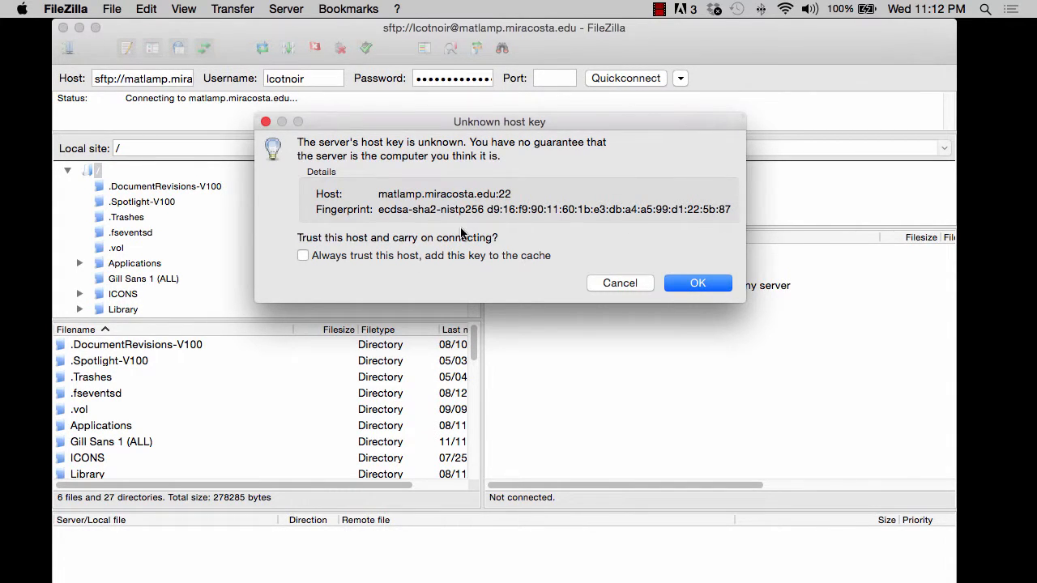
left_click(304, 255)
left_click(698, 284)
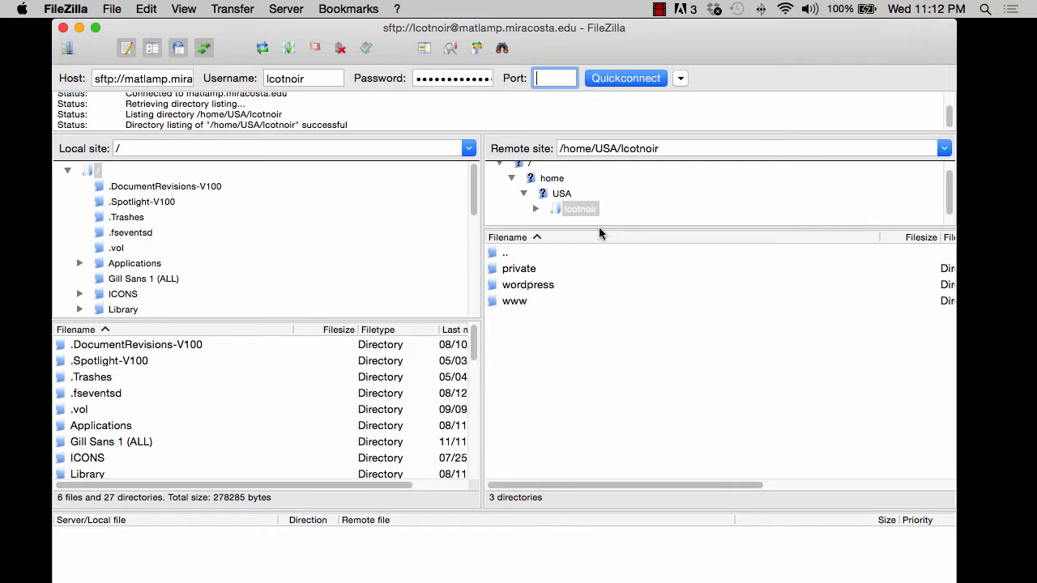
Step: Make the remote folder tree taller and highlight the whole Remote site path
left_click_drag(598, 226, 598, 251)
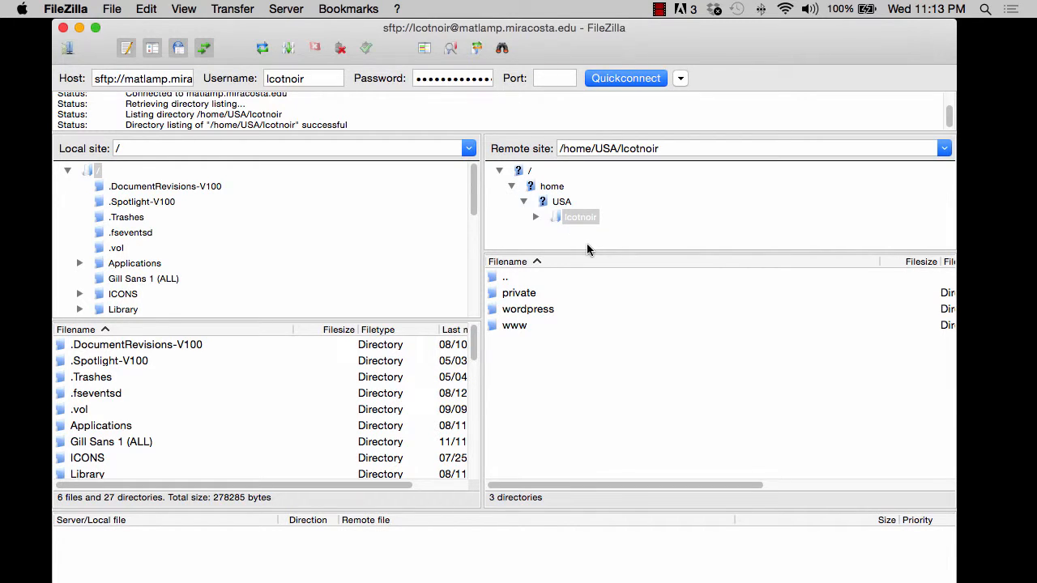
left_click(621, 149)
left_click_drag(621, 149, 545, 148)
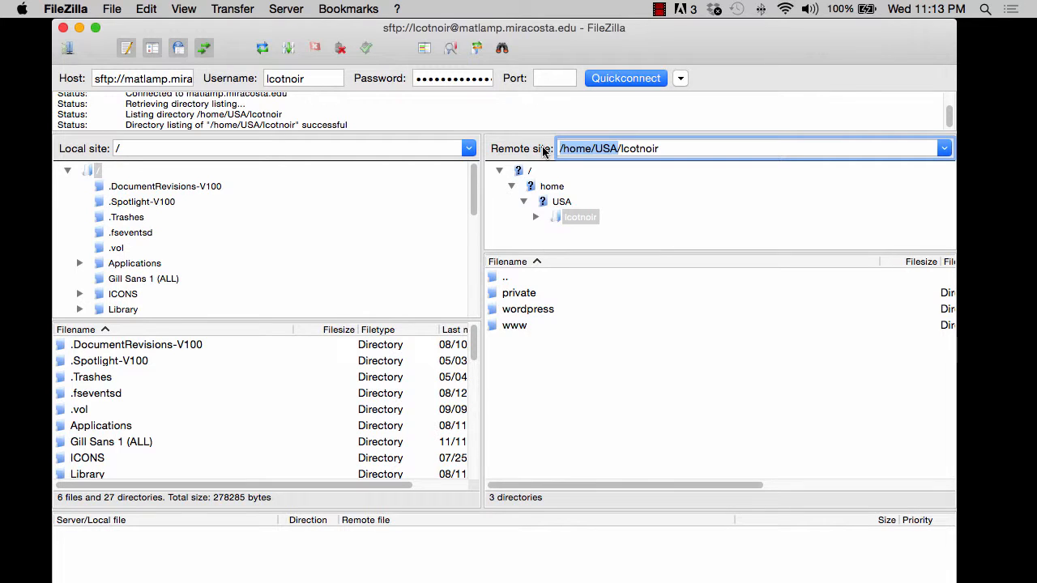
left_click(669, 149)
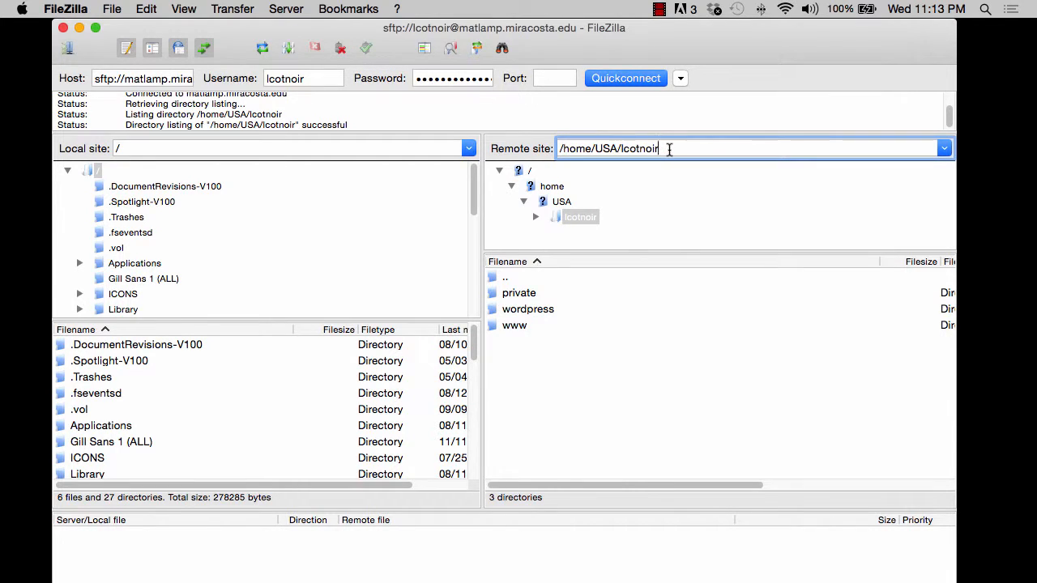
left_click_drag(669, 149, 528, 143)
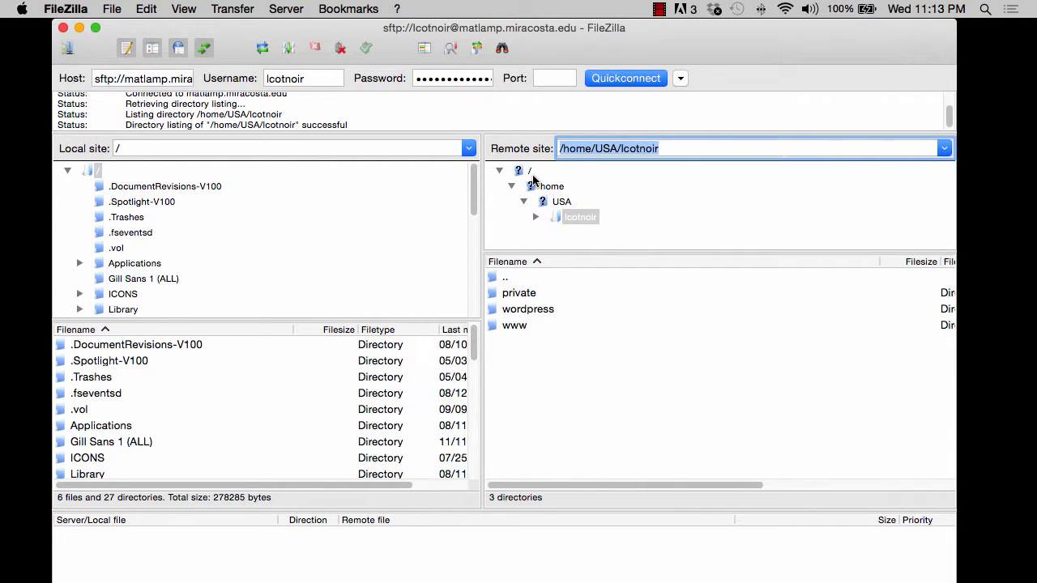
left_click(518, 298)
left_click(522, 309)
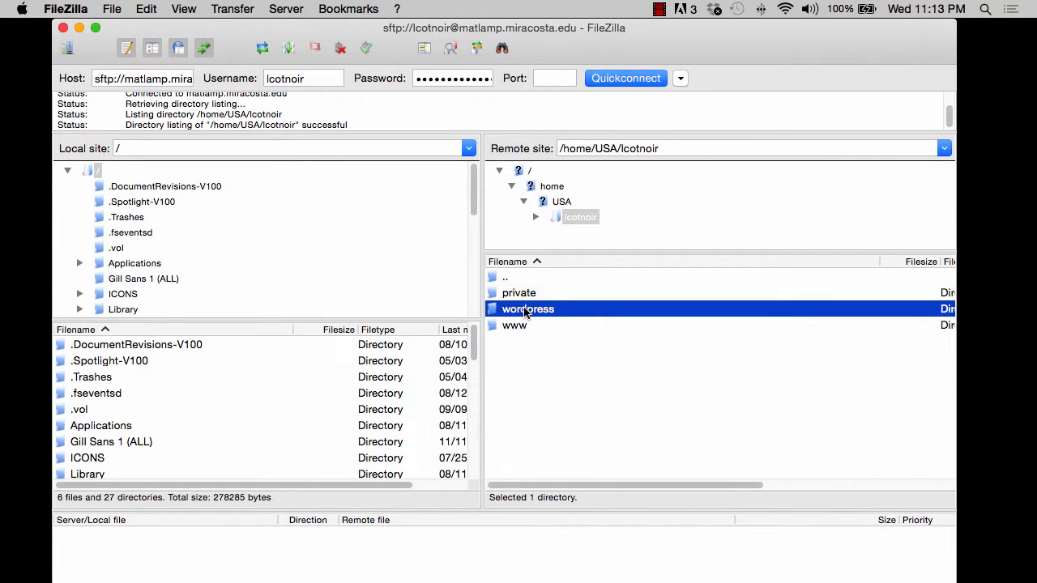
left_click(523, 328)
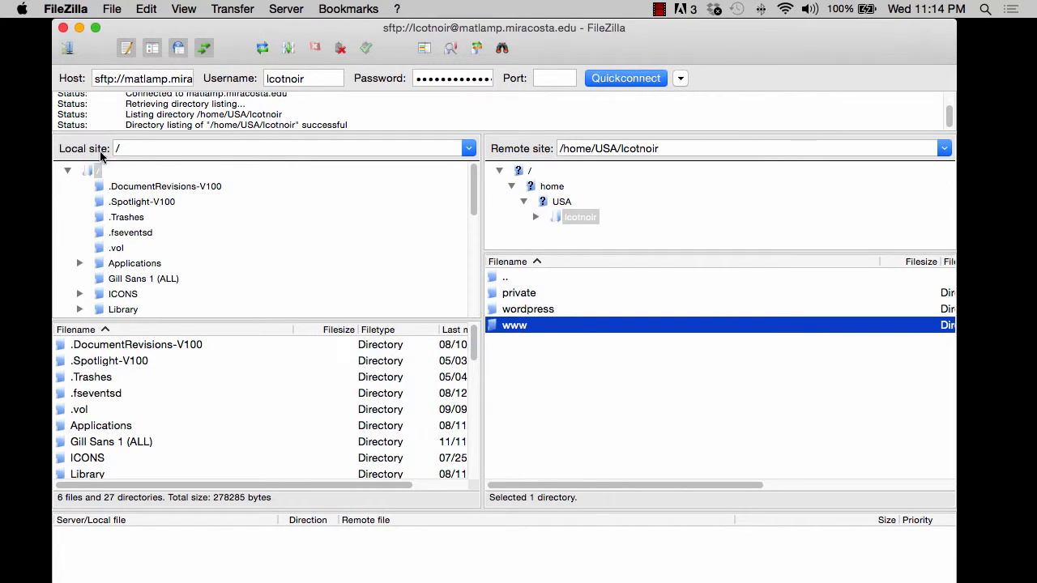
Step: Open /Applications on the local side, expand it in the tree and scroll down to XAMPP
left_click(131, 145)
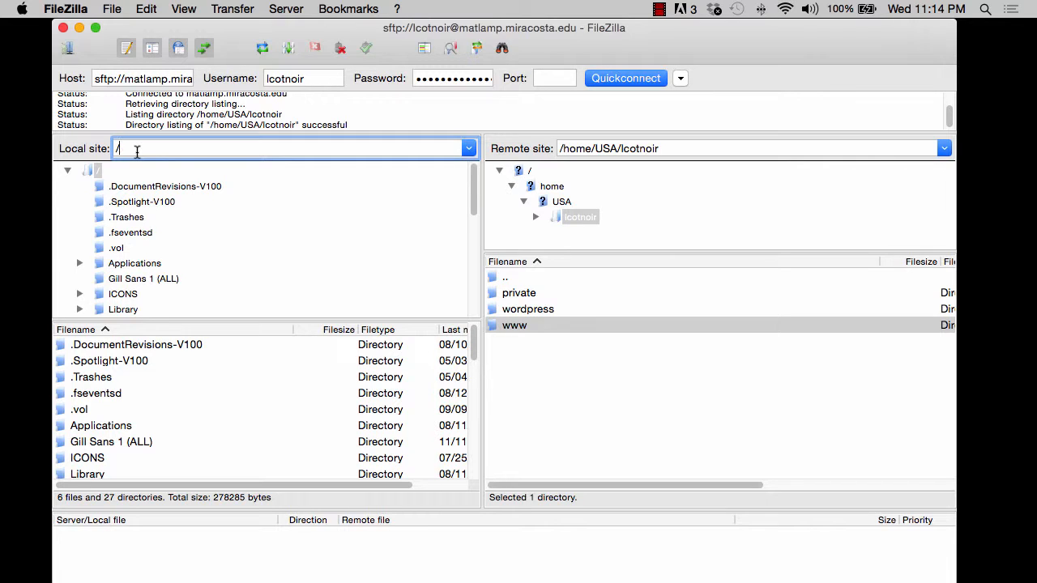
type("Applications/")
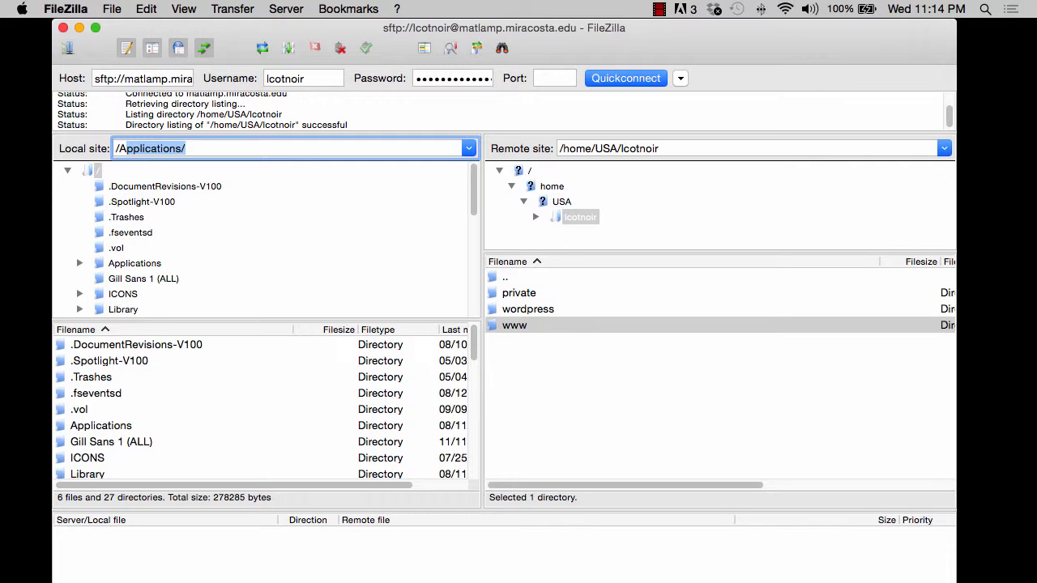
key("Right")
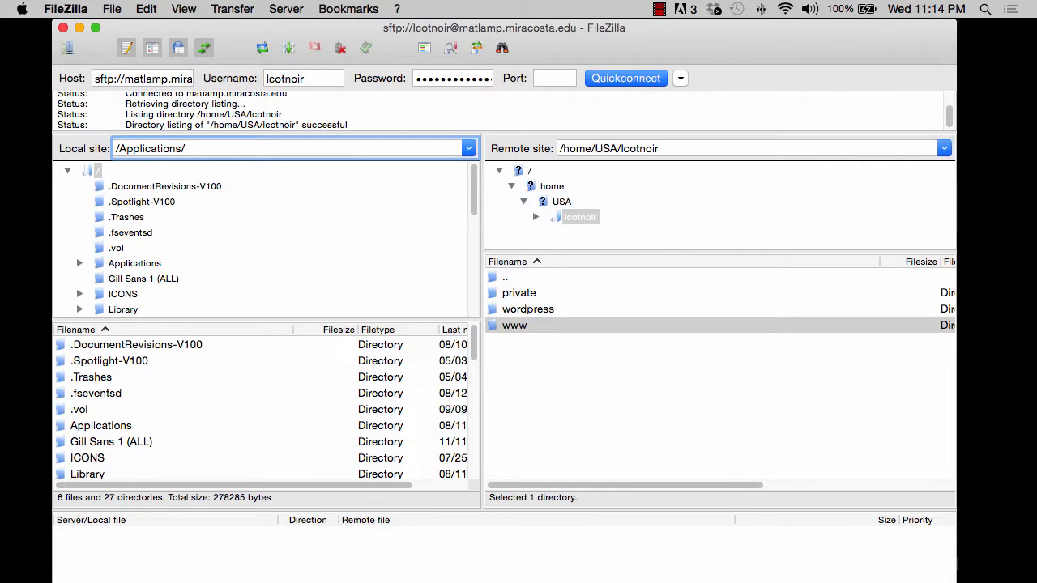
left_click(121, 265)
left_click(79, 263)
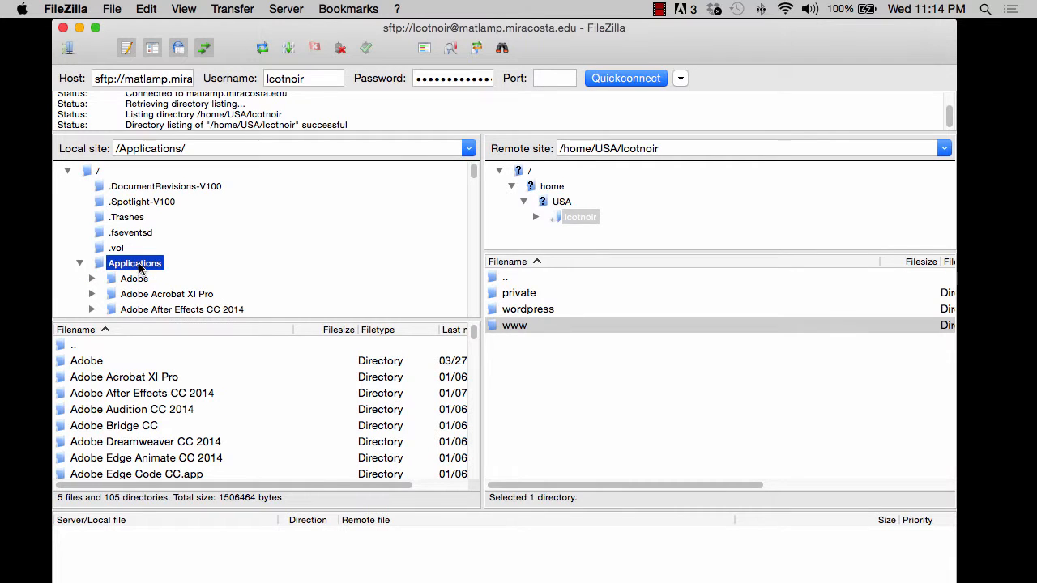
scroll(134, 266, "down", 3)
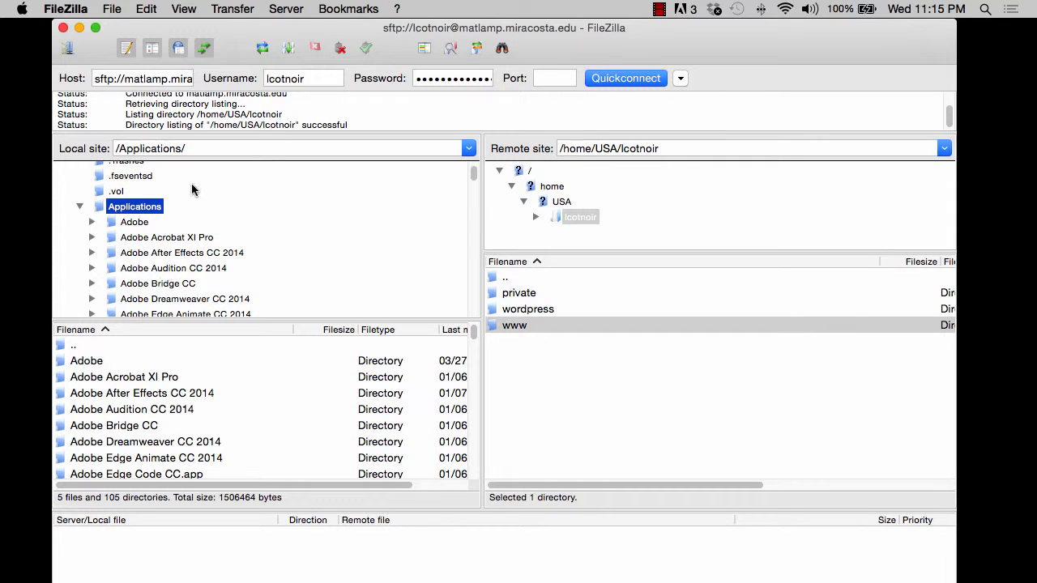
scroll(121, 215, "down", 3)
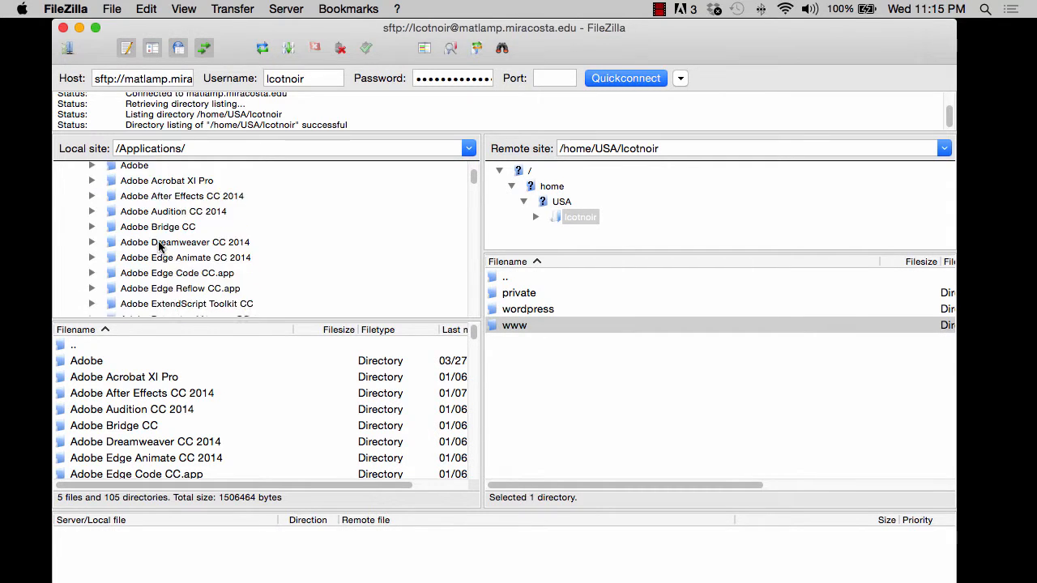
scroll(121, 236, "up", 2)
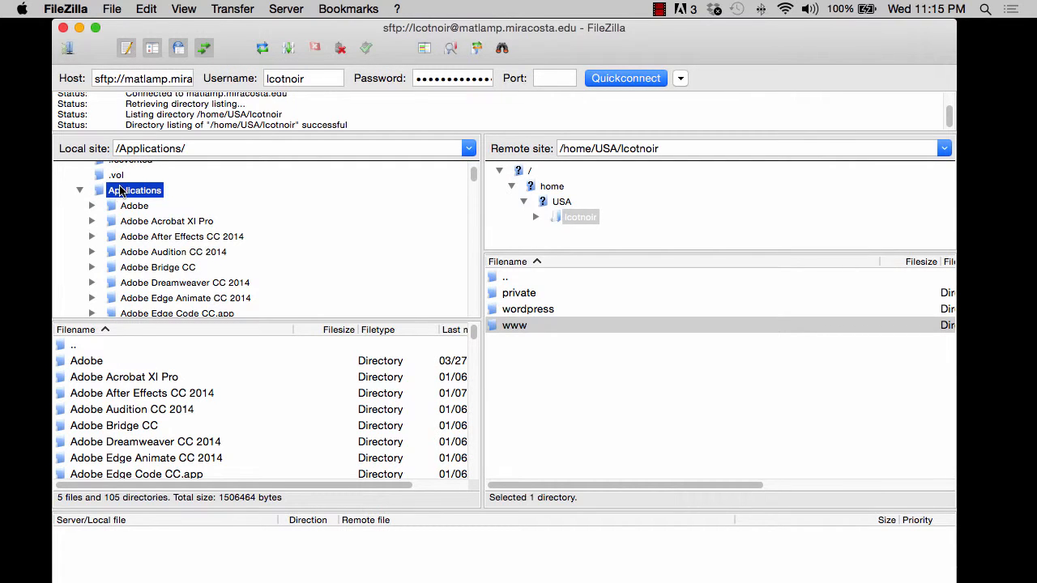
scroll(128, 195, "down", 10)
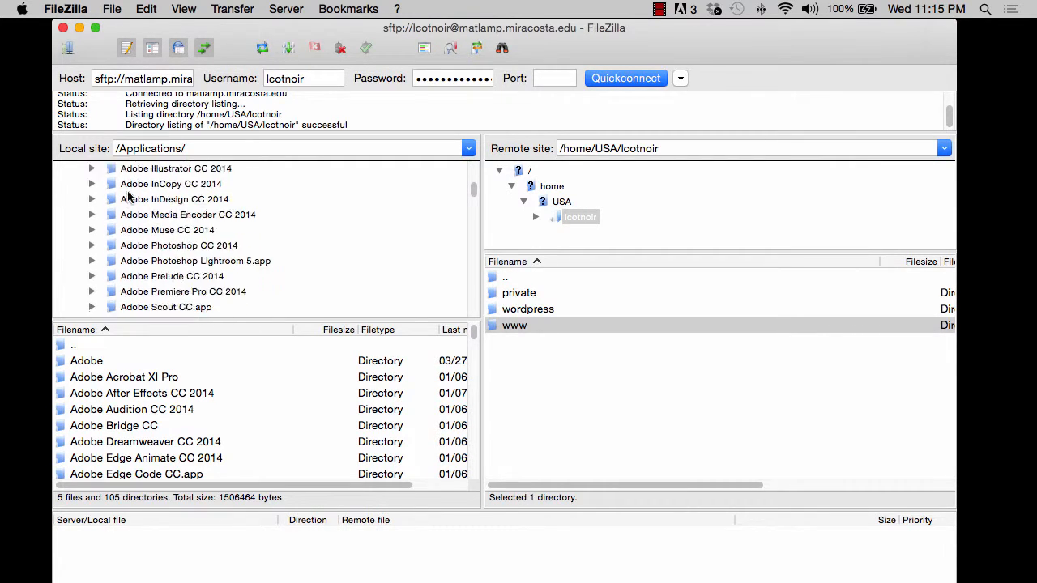
scroll(128, 196, "down", 12)
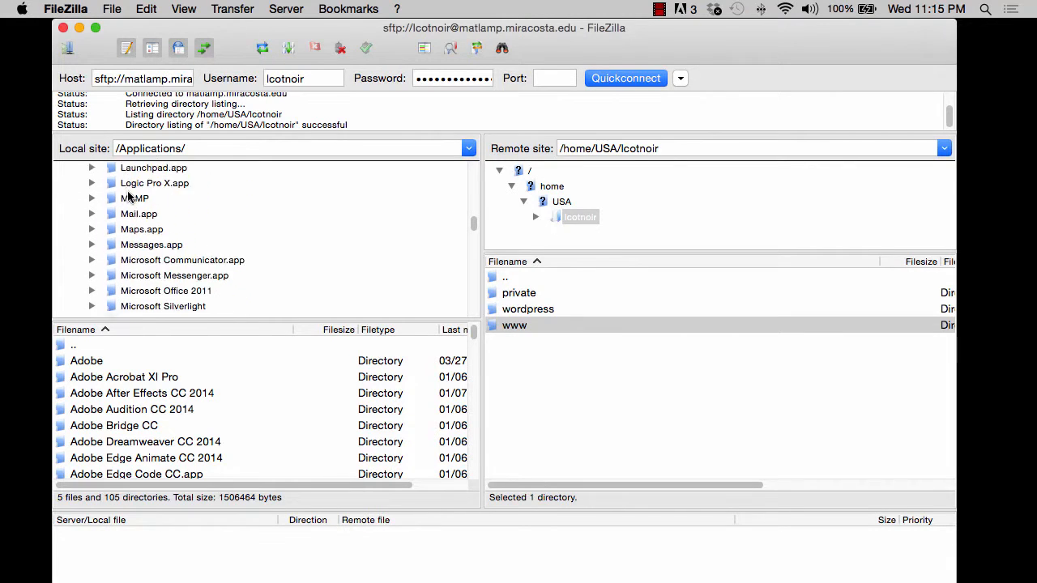
scroll(128, 195, "down", 6)
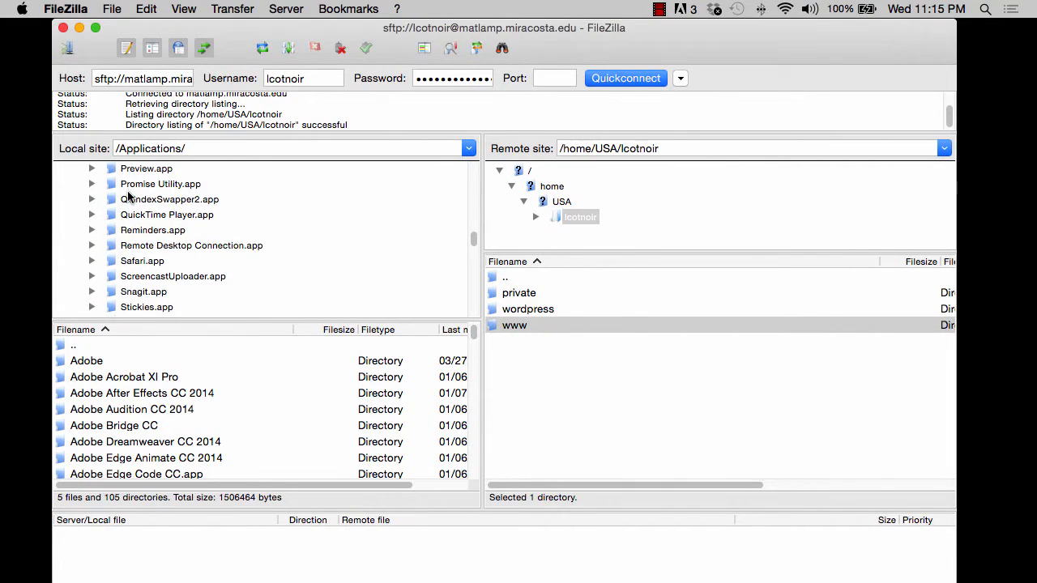
scroll(128, 195, "down", 6)
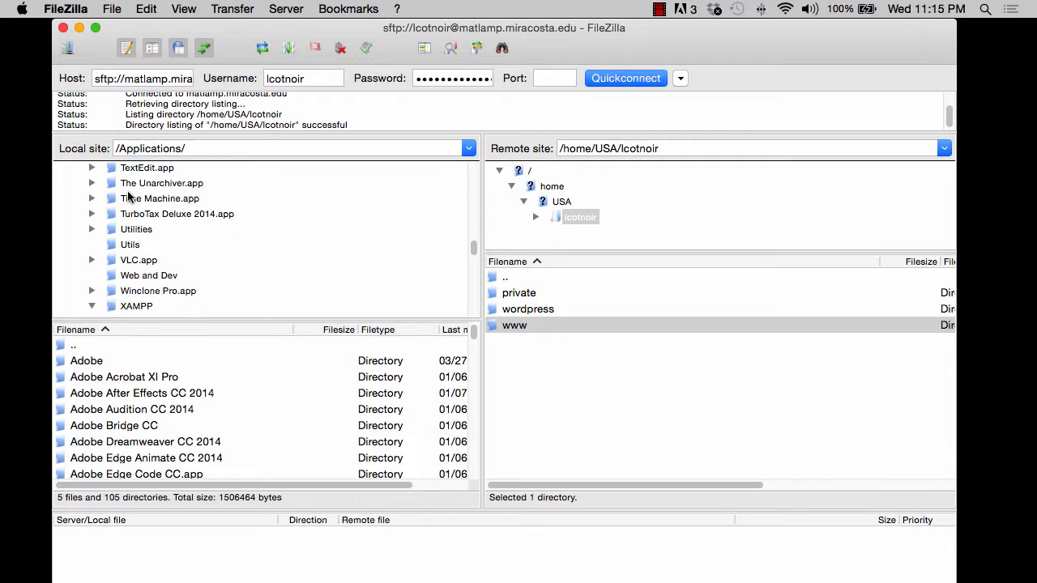
Step: Navigate the local side to /Applications/XAMPP/xamppfiles/htdocs/ using path autocomplete
left_click(129, 257)
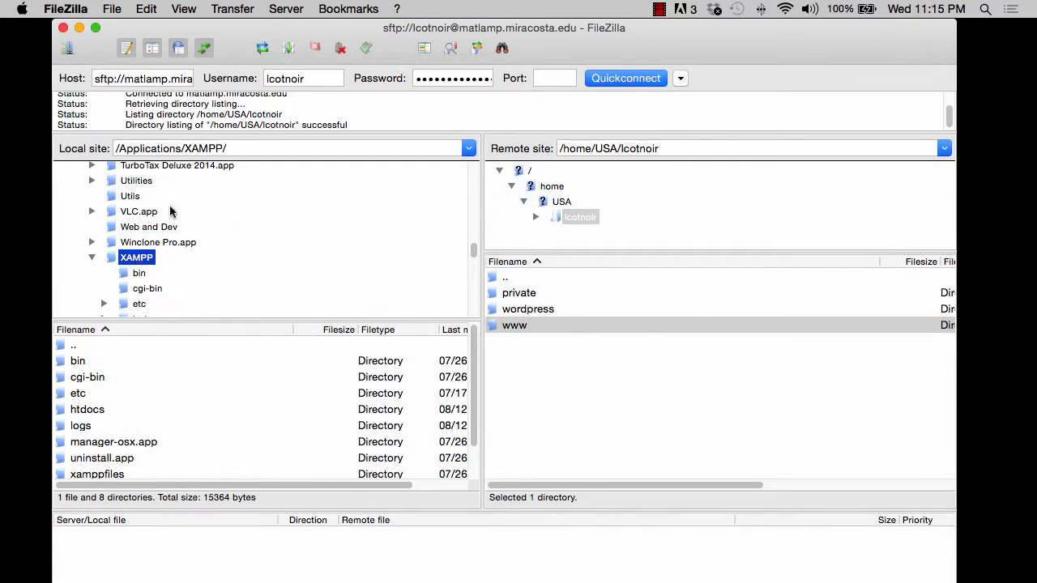
left_click_drag(187, 148, 245, 148)
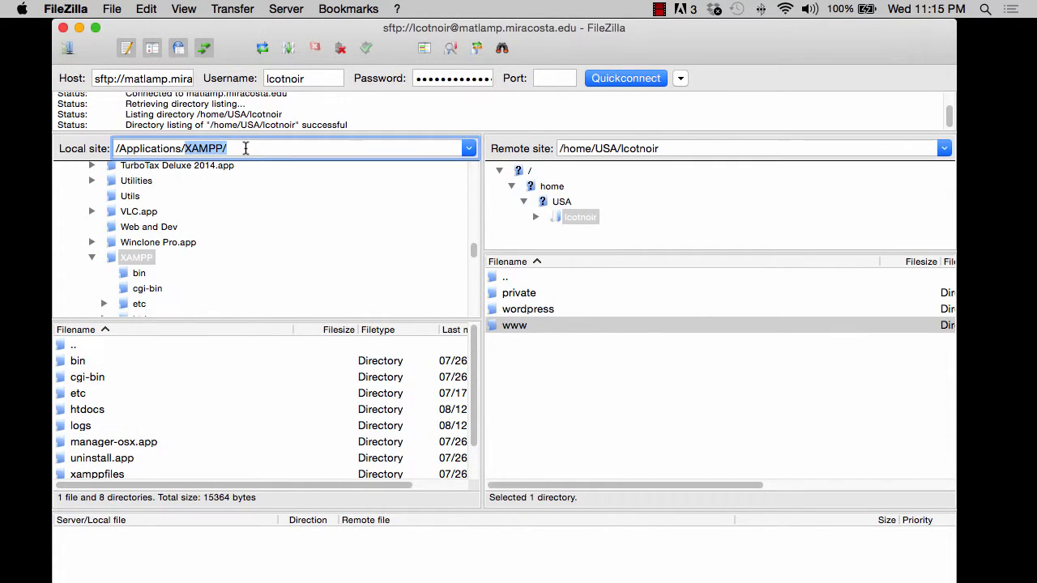
left_click(245, 148)
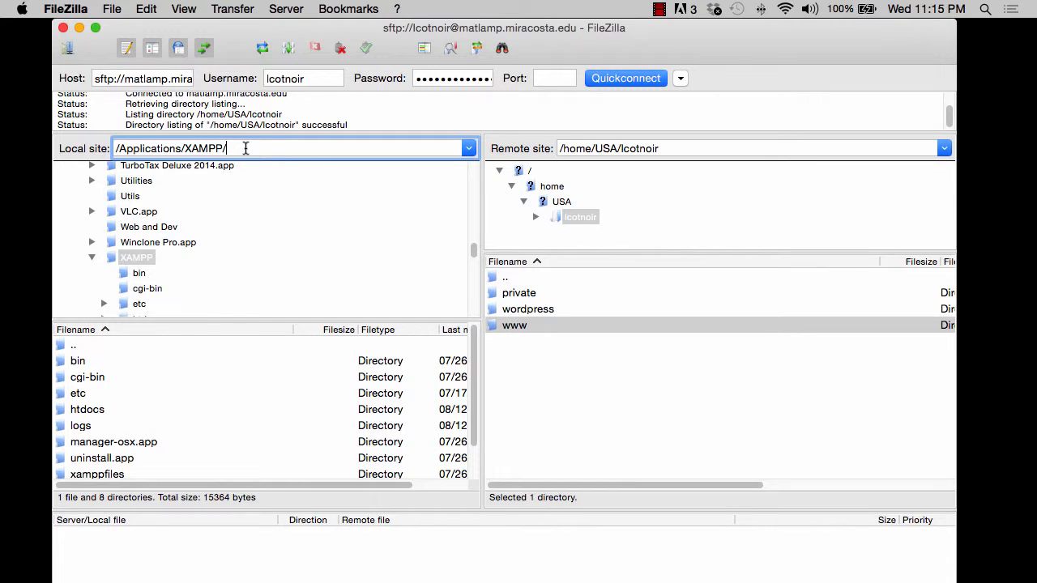
type("xamppfiles/")
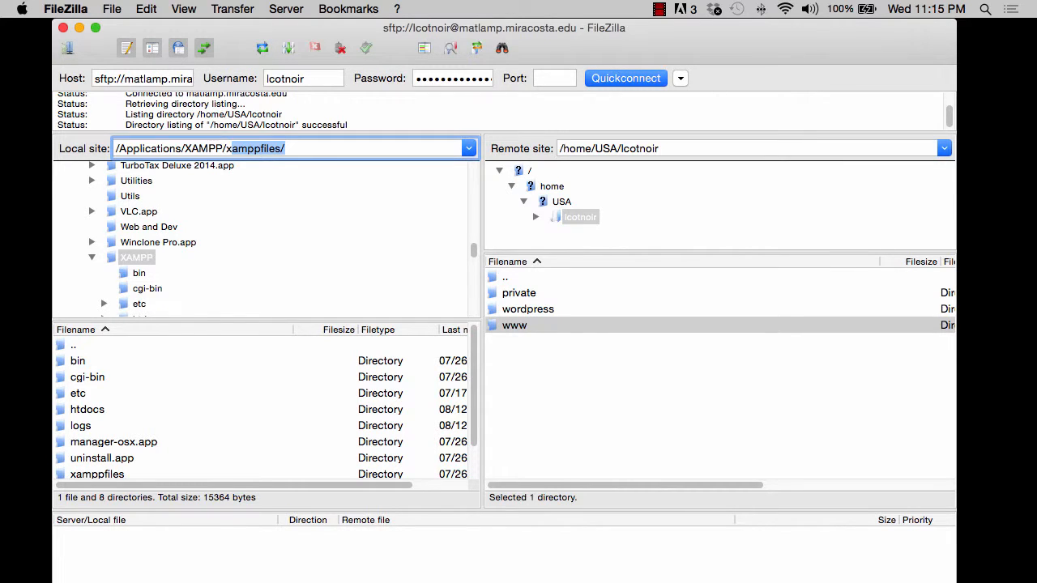
scroll(198, 270, "down", 3)
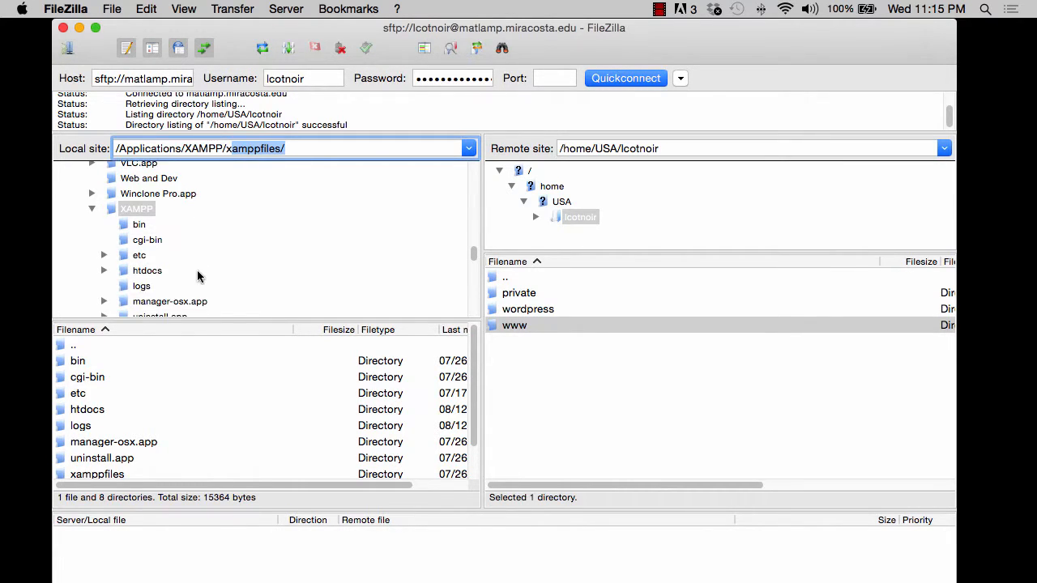
left_click(299, 148)
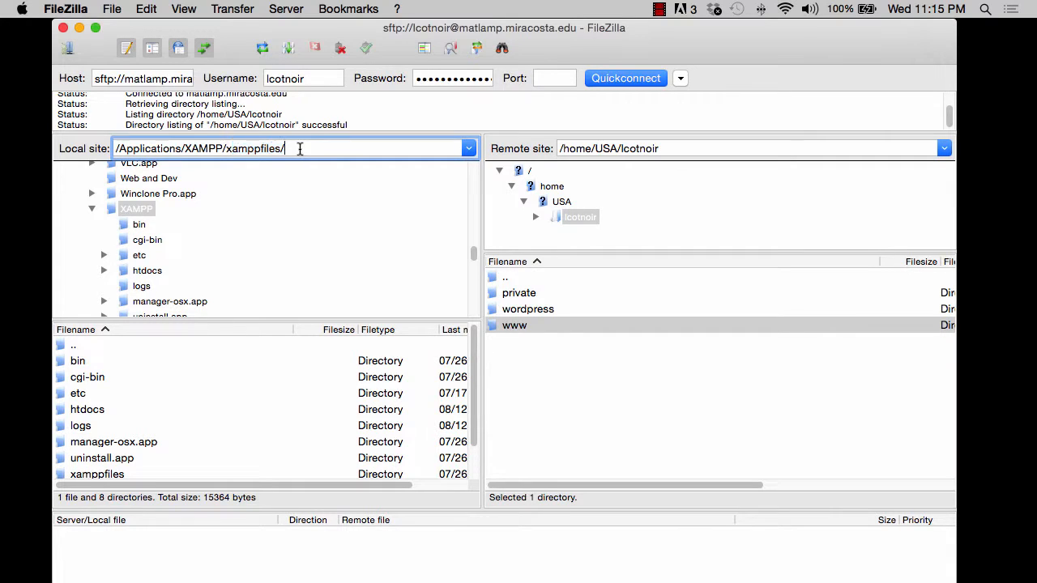
type("htdocs/")
key("Return")
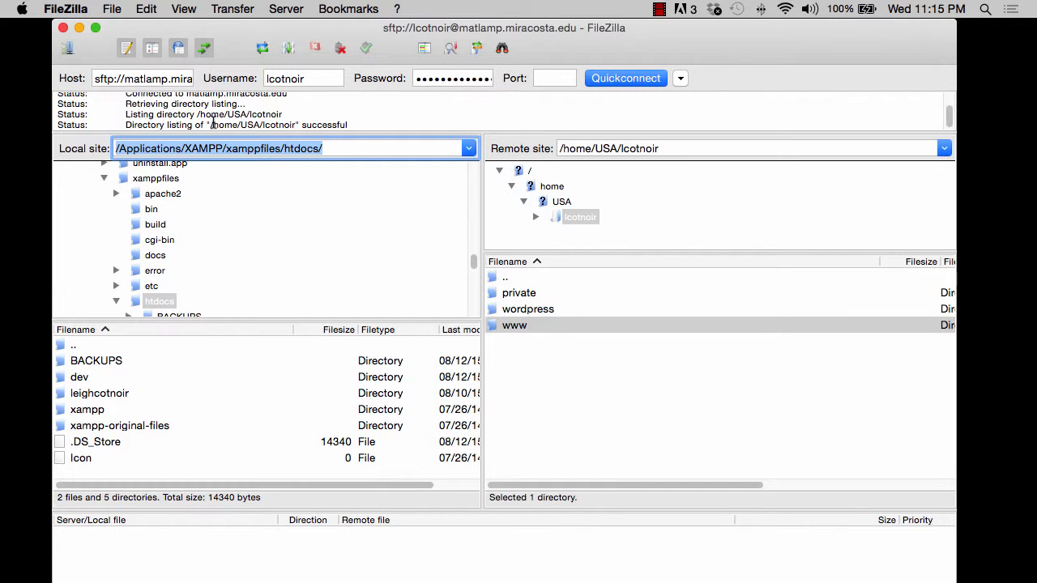
left_click(346, 151)
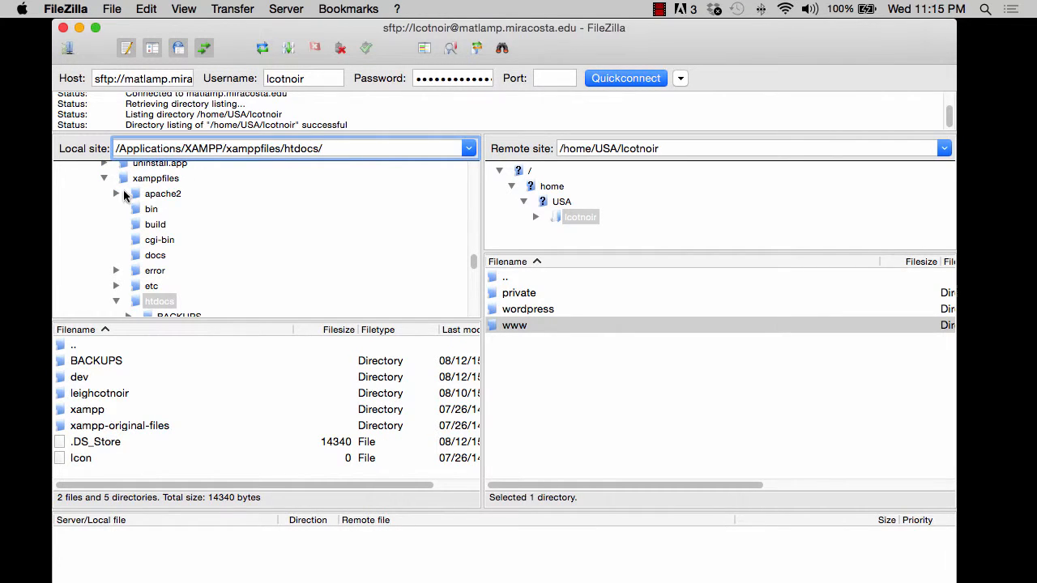
left_click(159, 302)
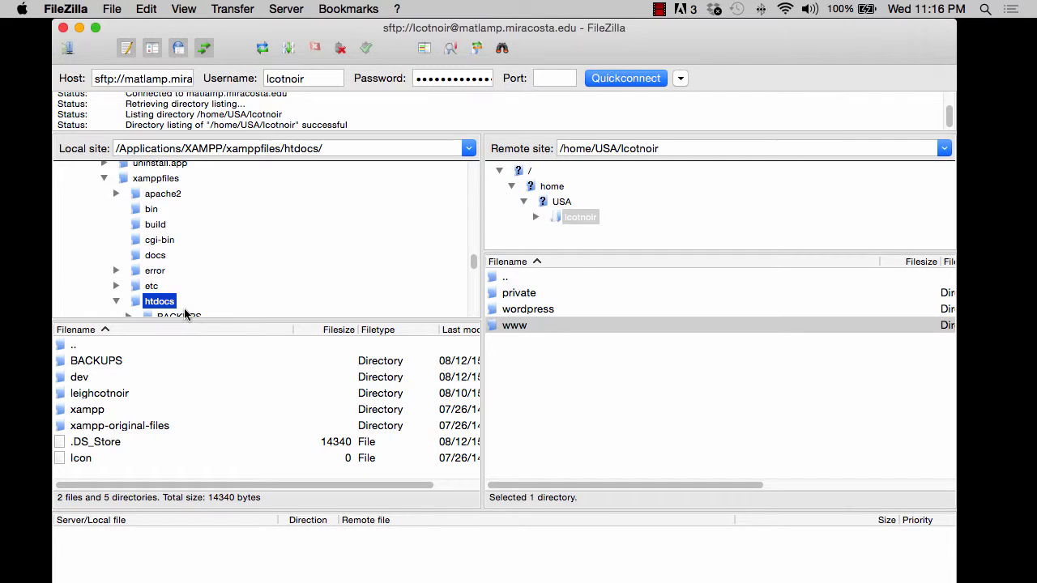
Step: Open the local htdocs/dev folder, enlarge its file list and scroll down to the PHP files
left_click(338, 146)
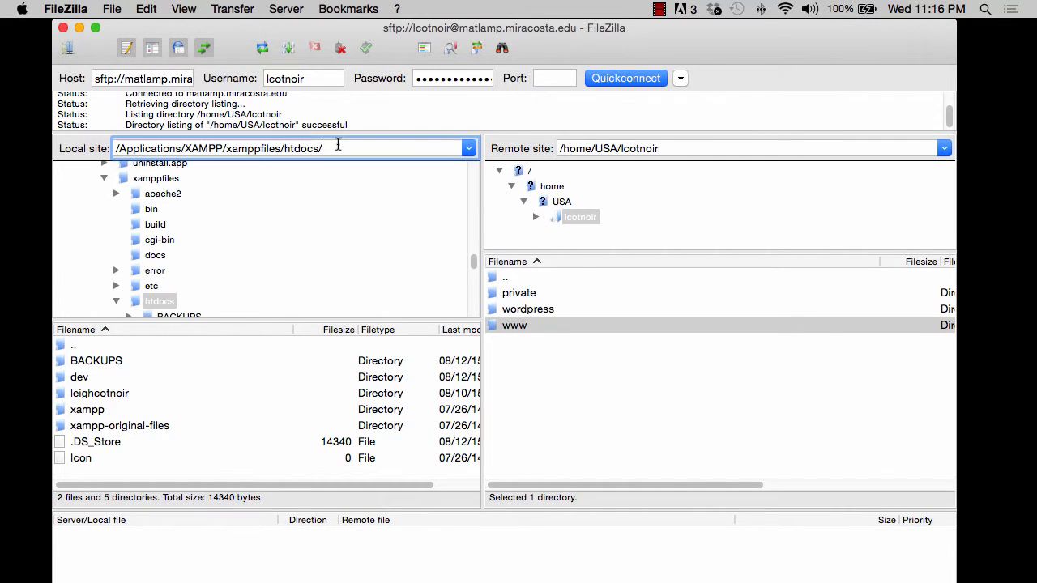
triple_click(338, 145)
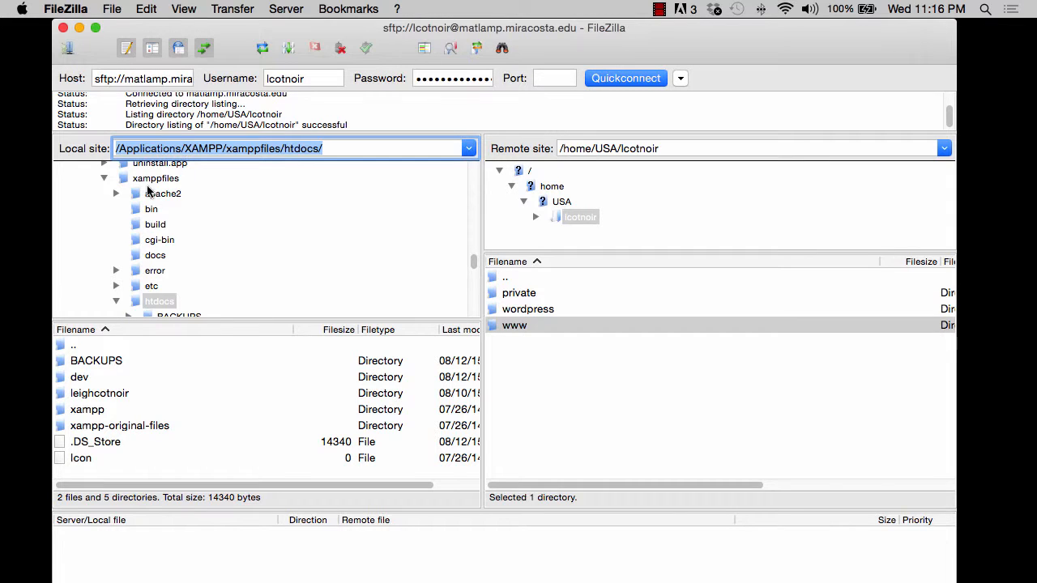
left_click(84, 378)
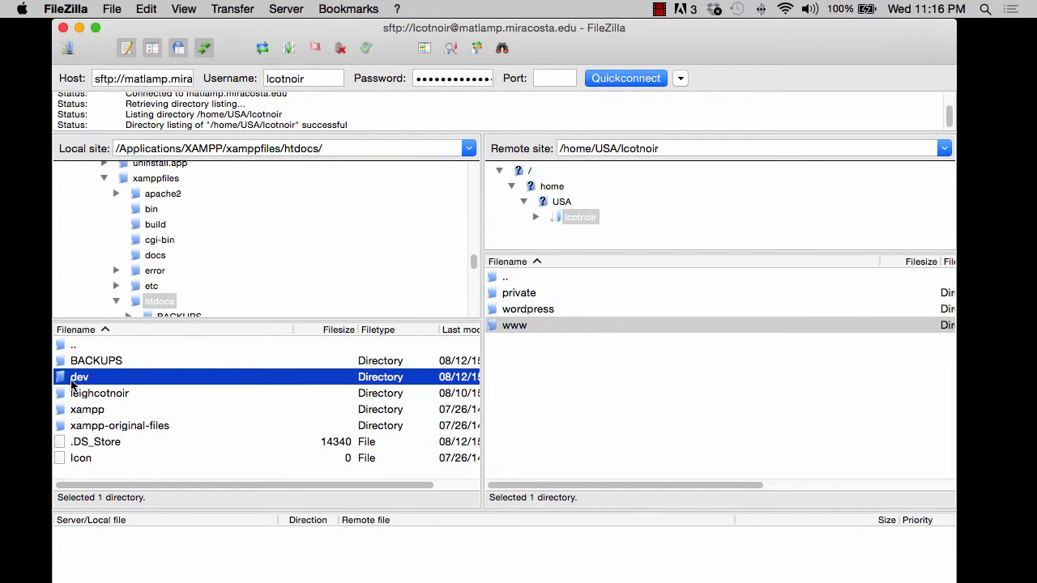
double_click(61, 381)
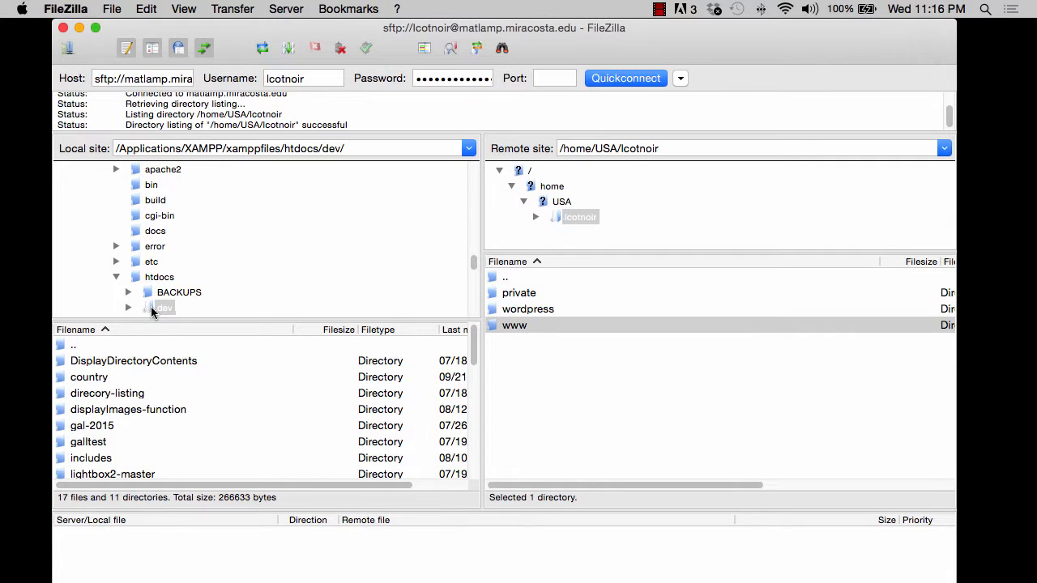
left_click(151, 306)
left_click_drag(218, 318, 217, 267)
scroll(215, 230, "down", 3)
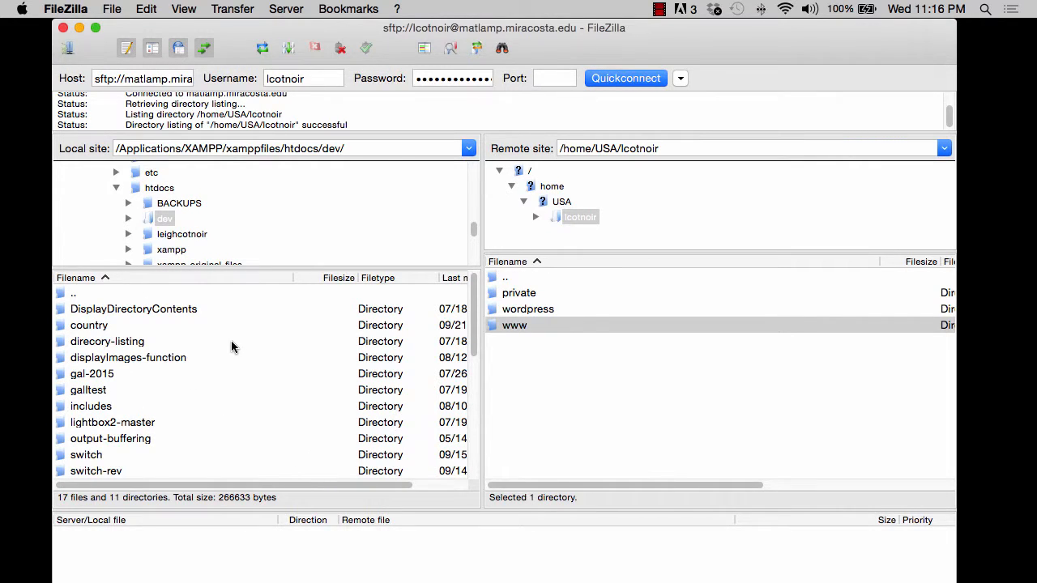
scroll(187, 431, "down", 5)
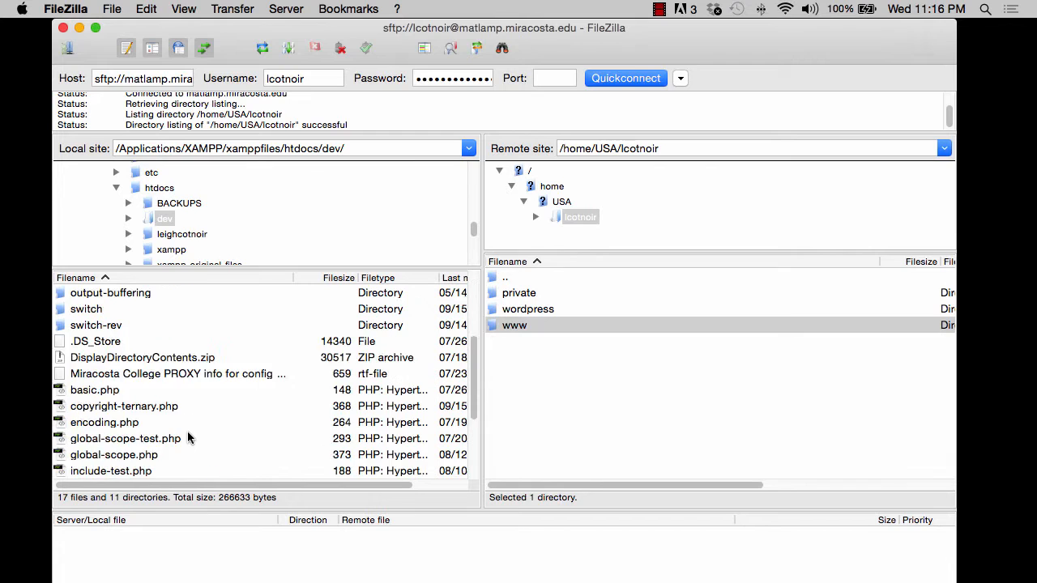
scroll(187, 438, "down", 3)
Step: Select info.php in the local list and open the remote www folder
left_click(81, 391)
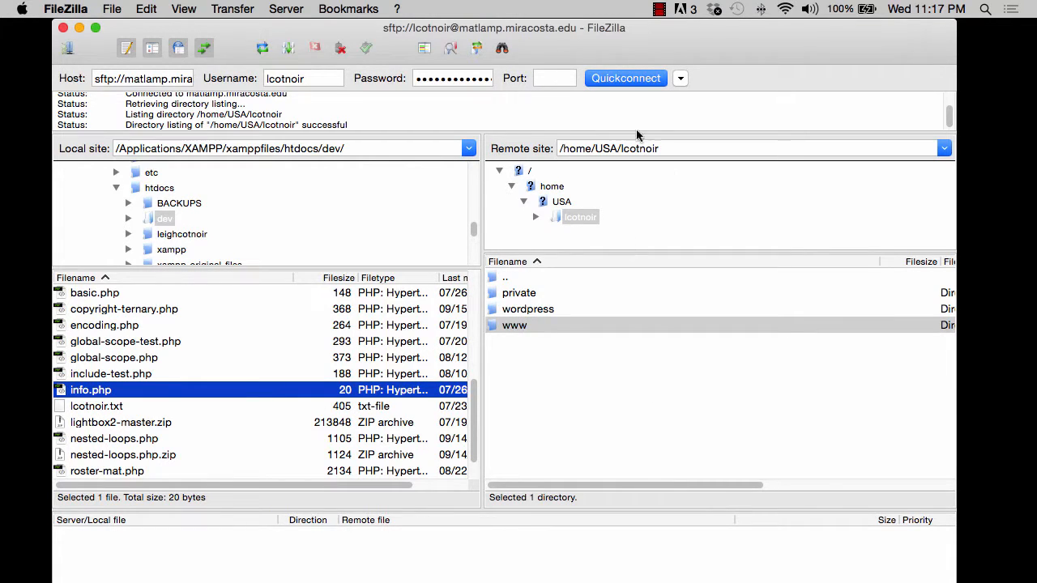
left_click(509, 293)
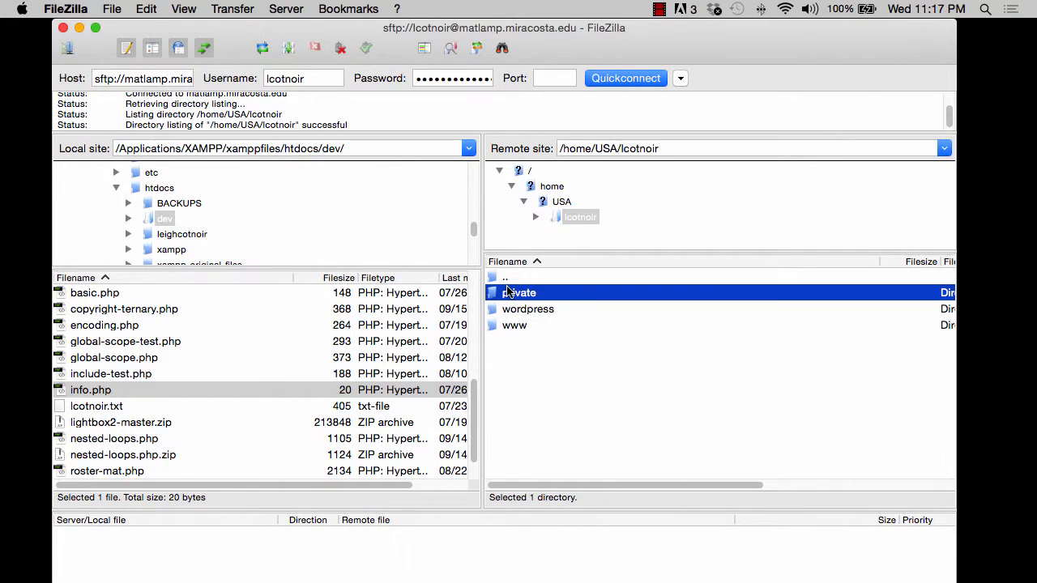
left_click(512, 313)
left_click(515, 326)
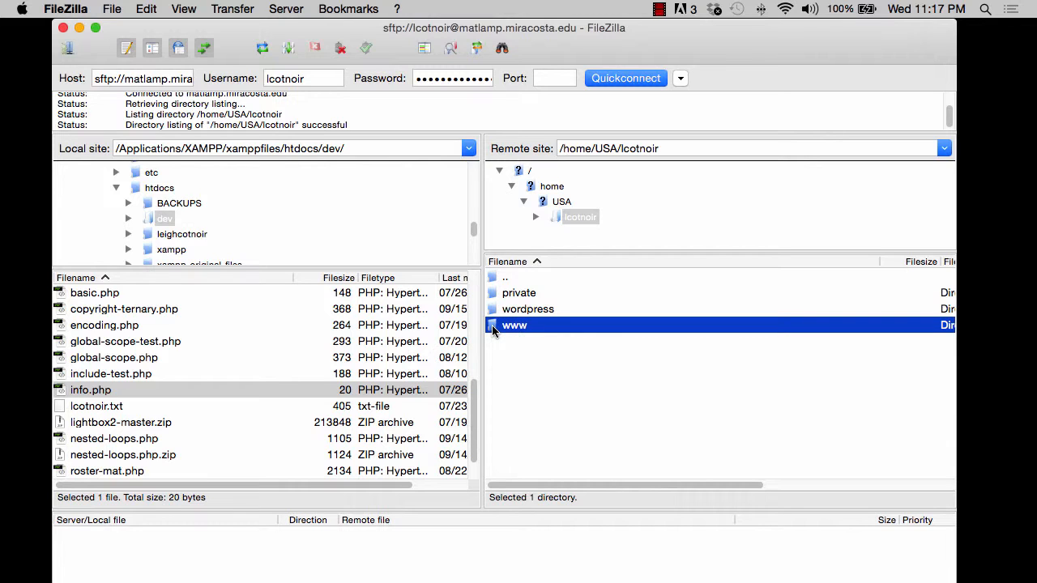
double_click(493, 325)
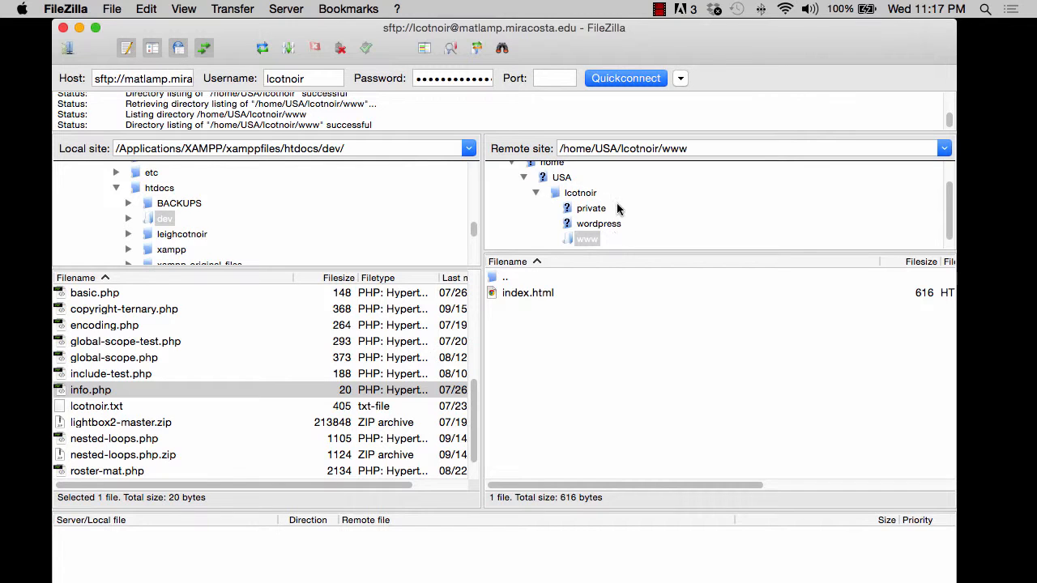
Step: Open and expand remote wordpress to show dev and wp-project-1 through wp-project-5
left_click(571, 227)
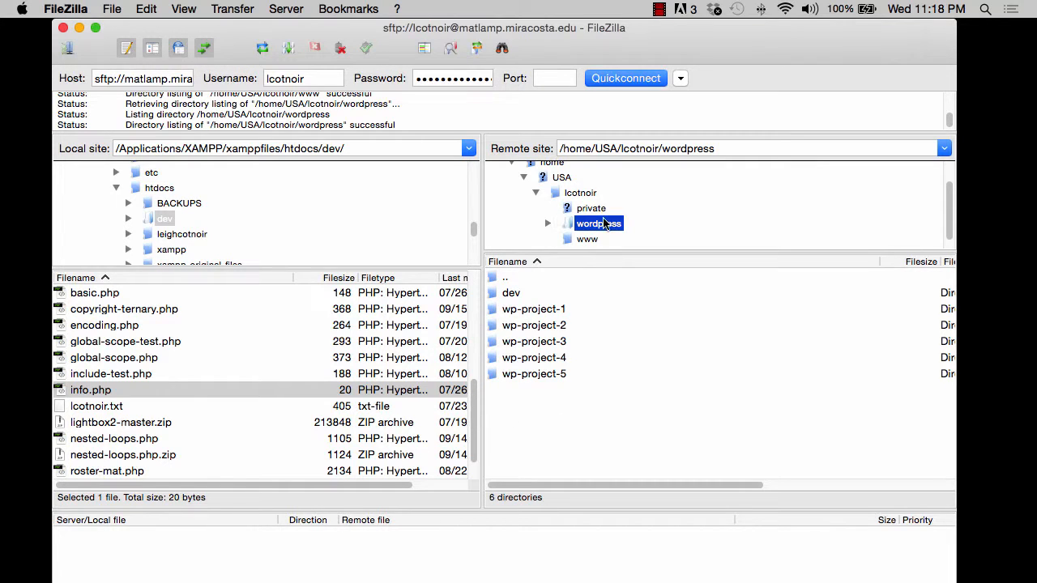
left_click(548, 223)
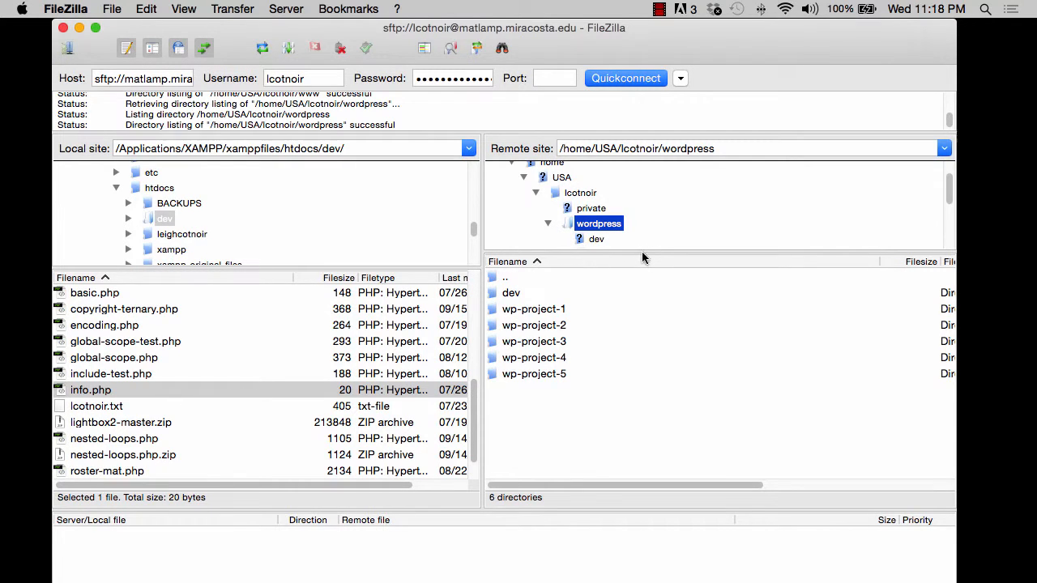
left_click_drag(641, 250, 646, 326)
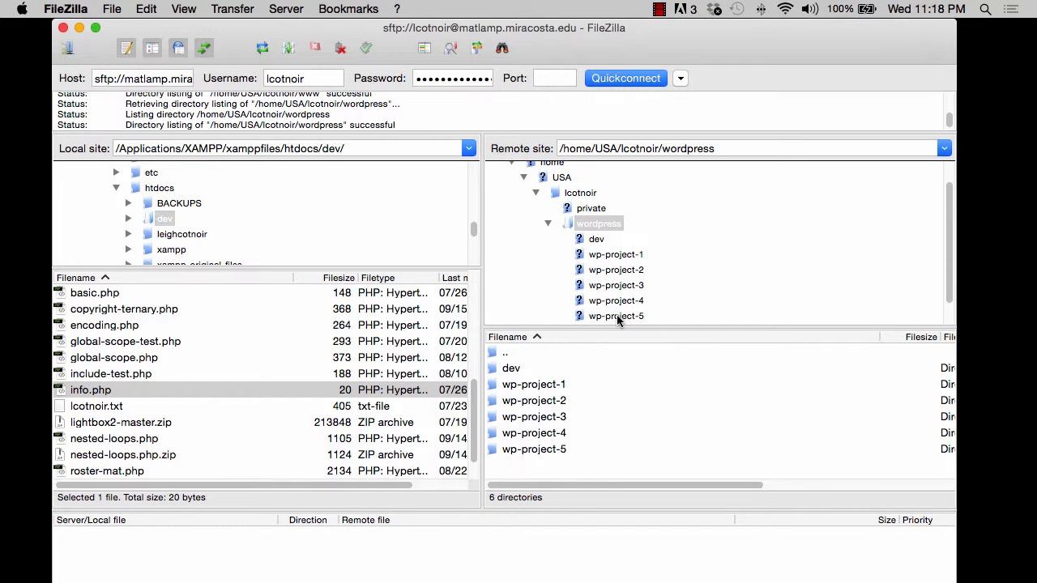
left_click(576, 230)
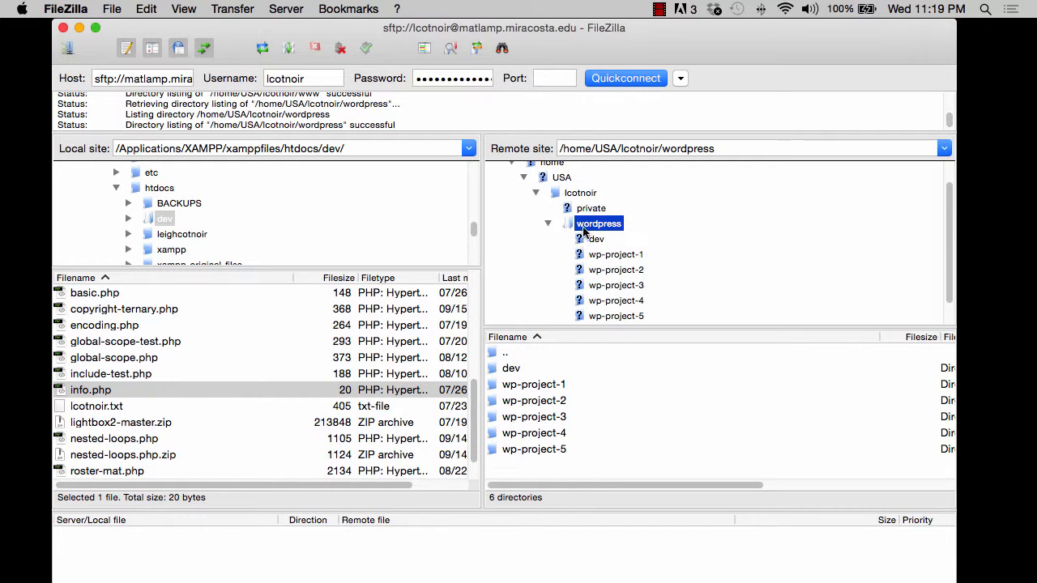
left_click(583, 208)
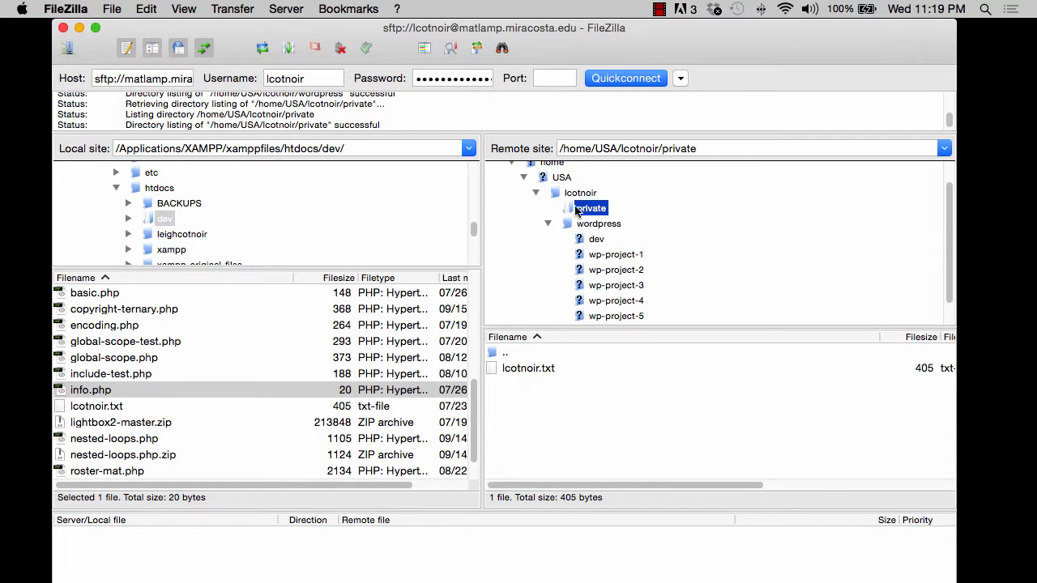
left_click(536, 369)
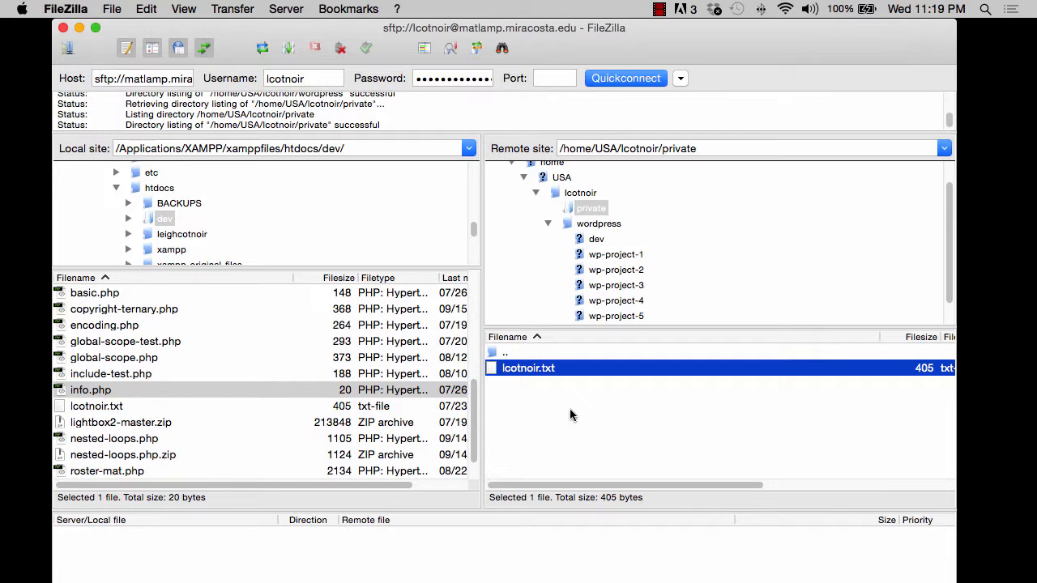
left_click(573, 225)
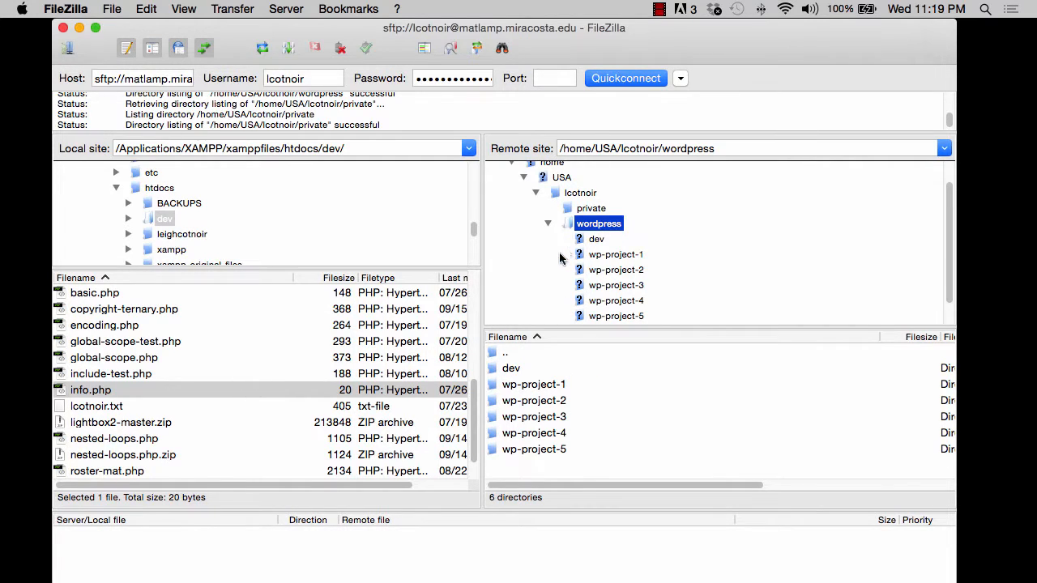
Step: Select local info.php, cancel its accidental rename, and choose the empty remote wordpress/dev folder
left_click(505, 370)
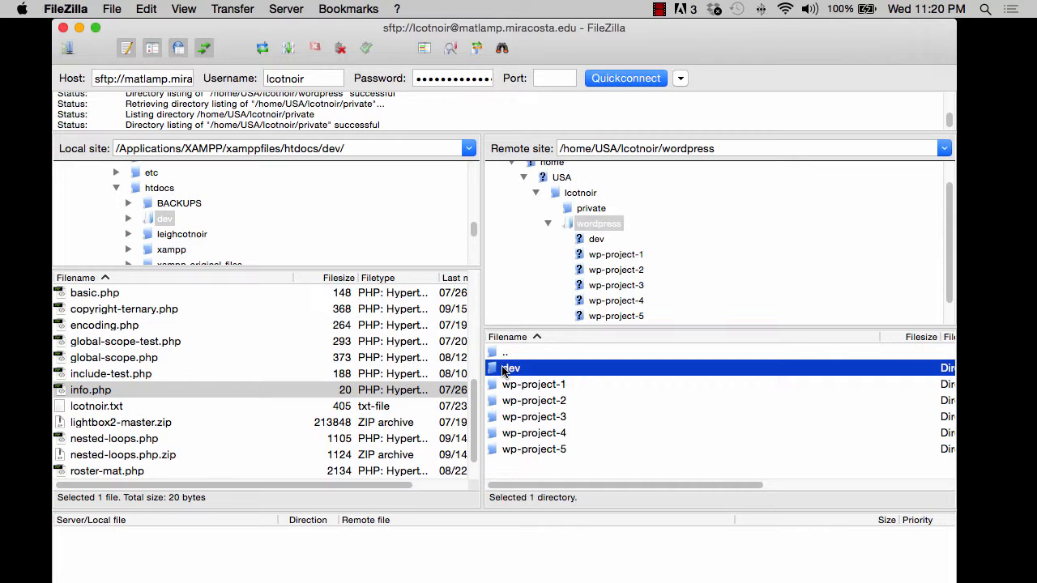
left_click(596, 240)
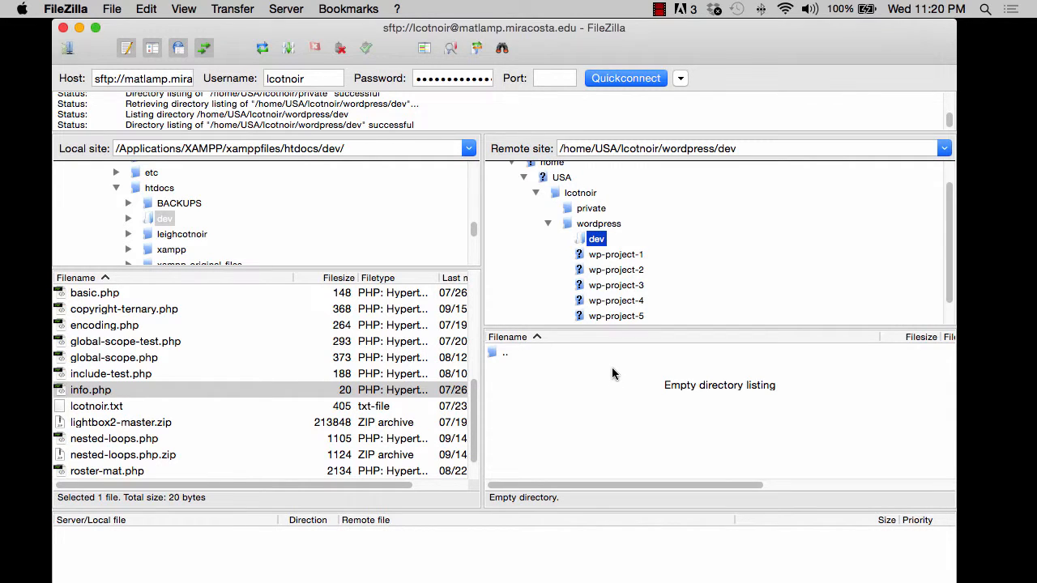
left_click(152, 219)
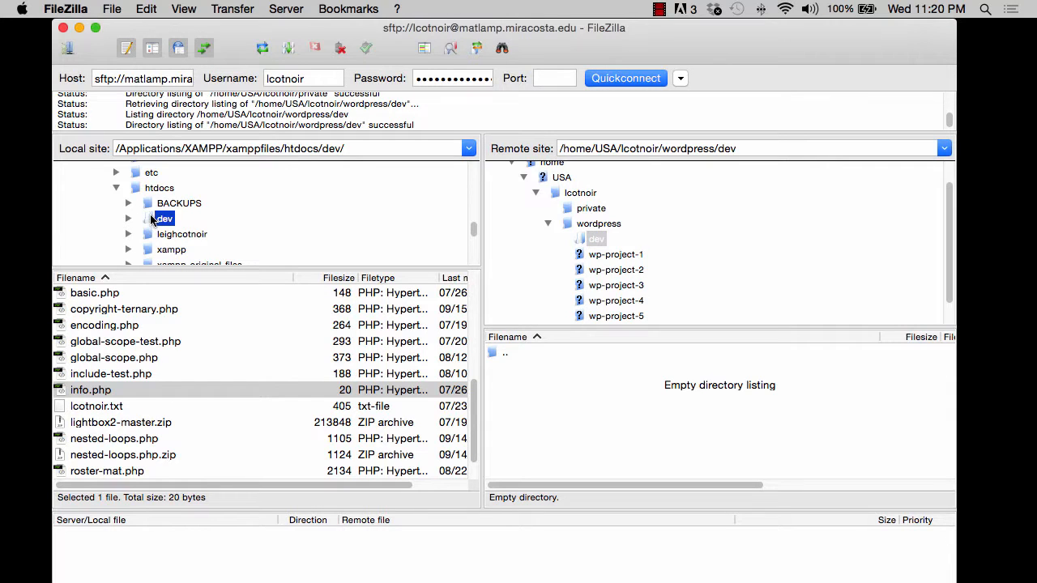
left_click(96, 389)
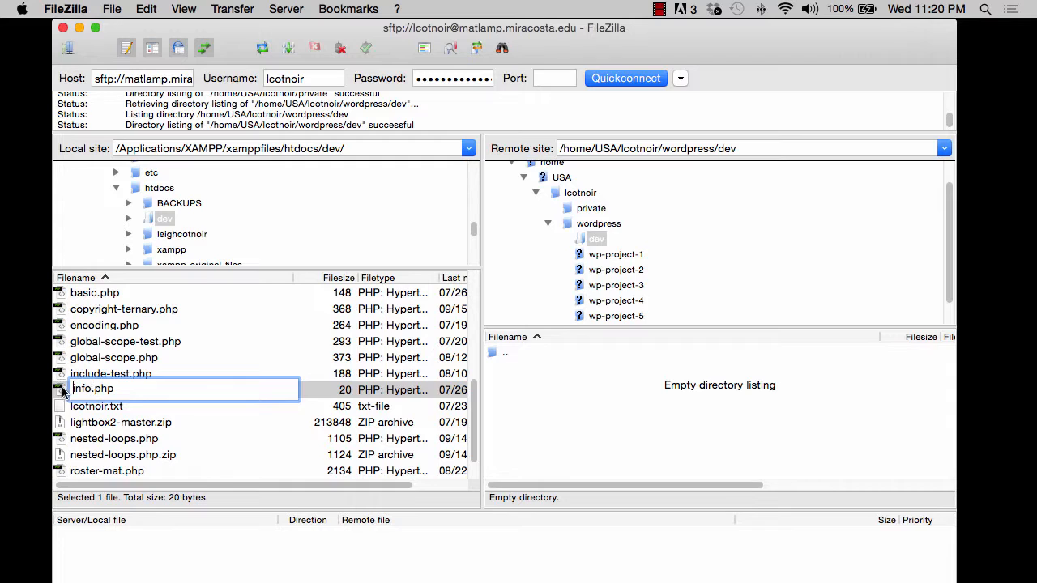
left_click(63, 391)
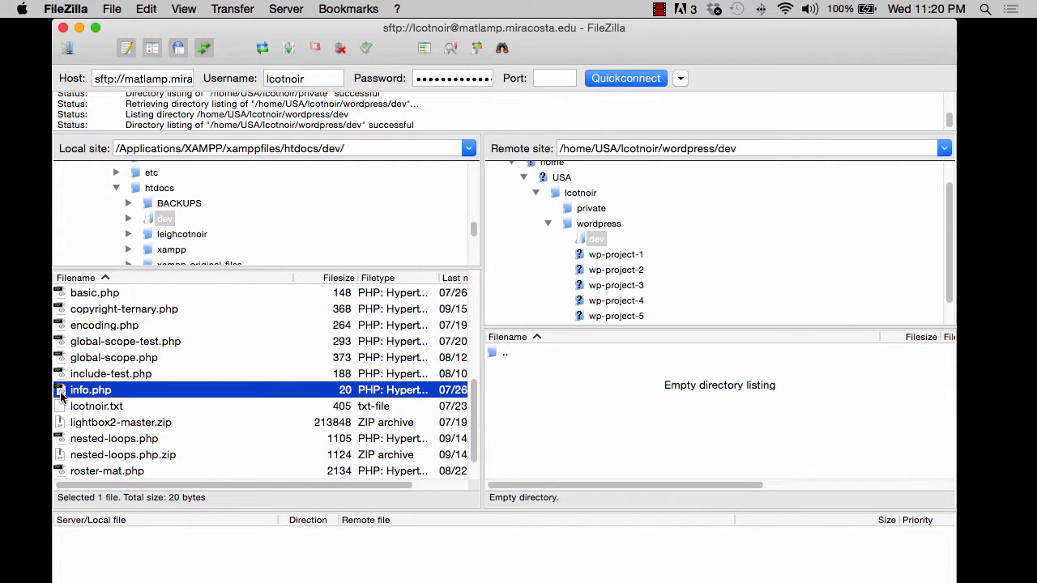
left_click(580, 242)
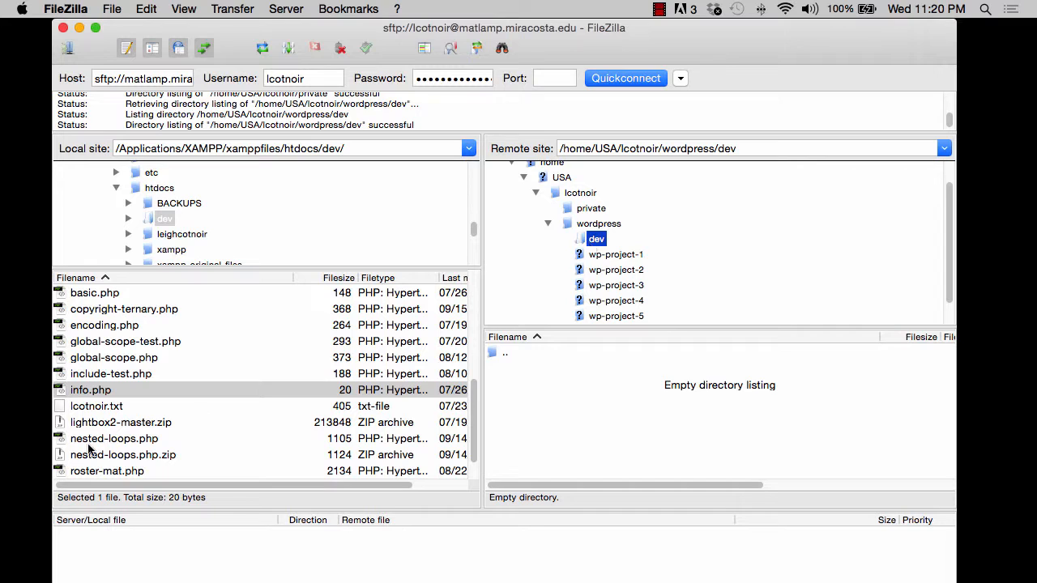
Step: Drag info.php into the remote wordpress/dev folder, then maximize the FileZilla window
left_click_drag(61, 392, 576, 397)
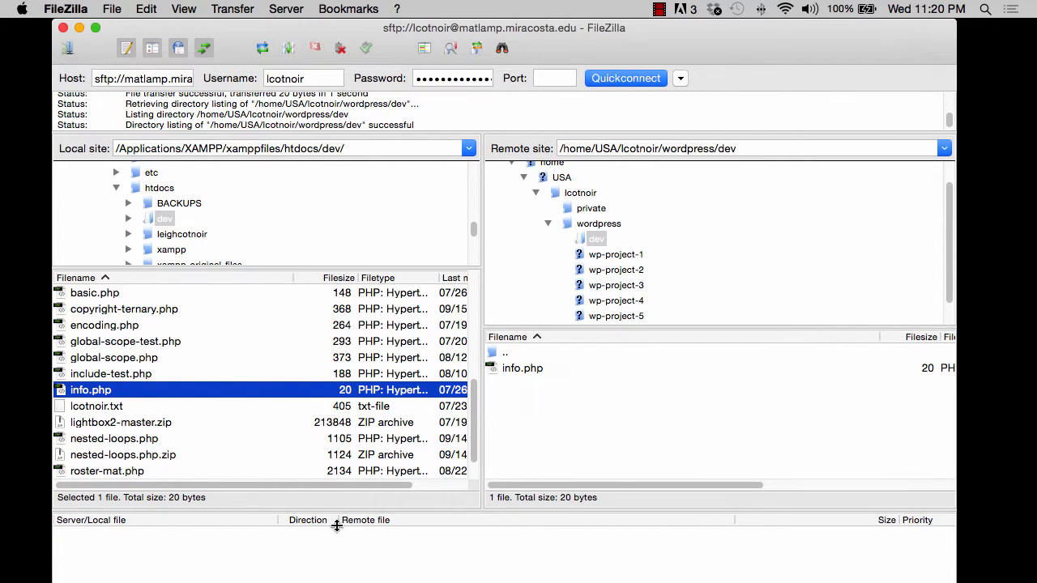
left_click_drag(479, 508, 463, 464)
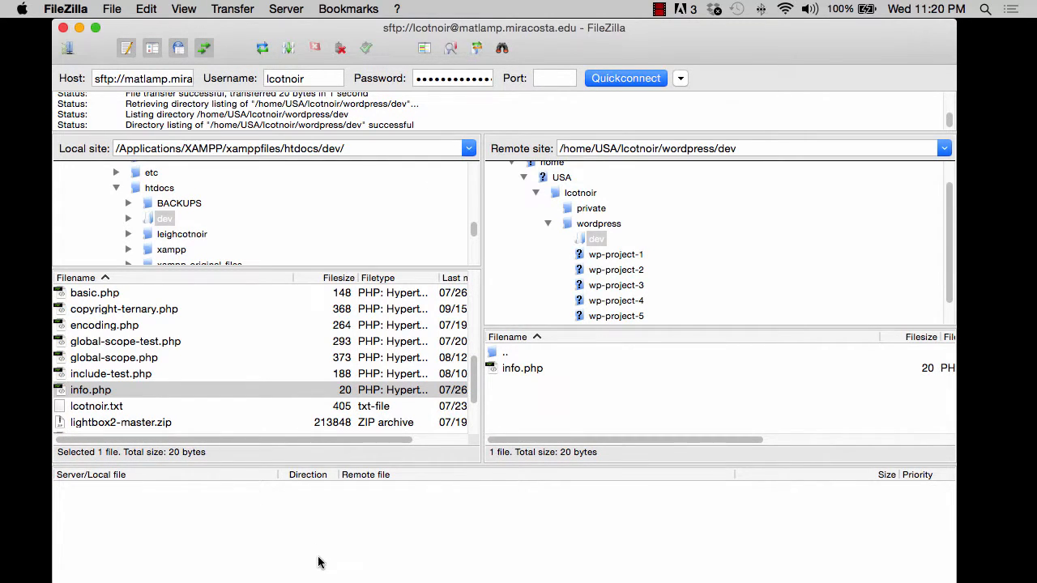
left_click(96, 27)
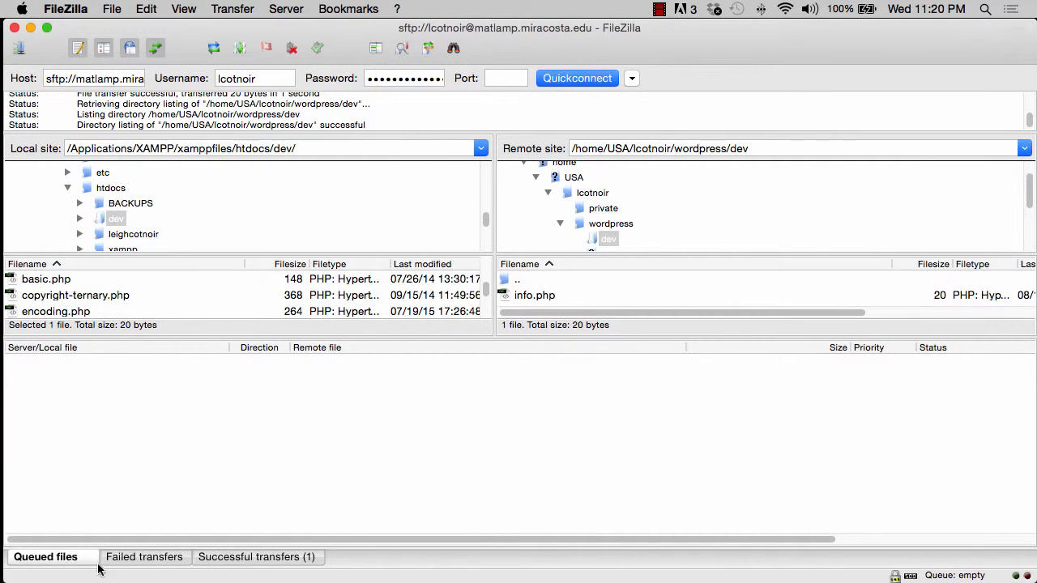
Step: Check the Failed and Successful transfers lists confirming info.php uploaded, then switch to Chrome
left_click(140, 558)
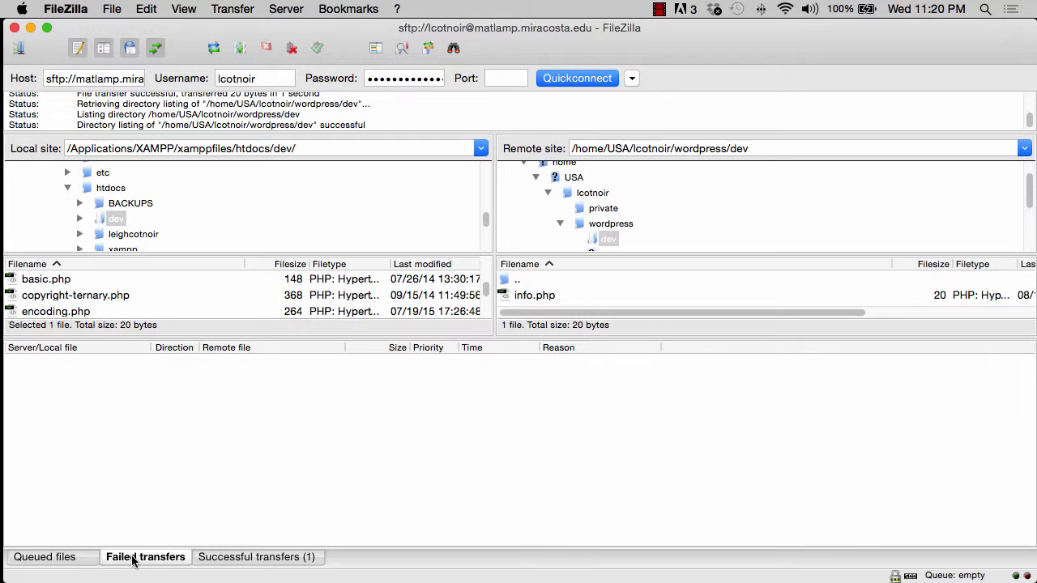
left_click(240, 557)
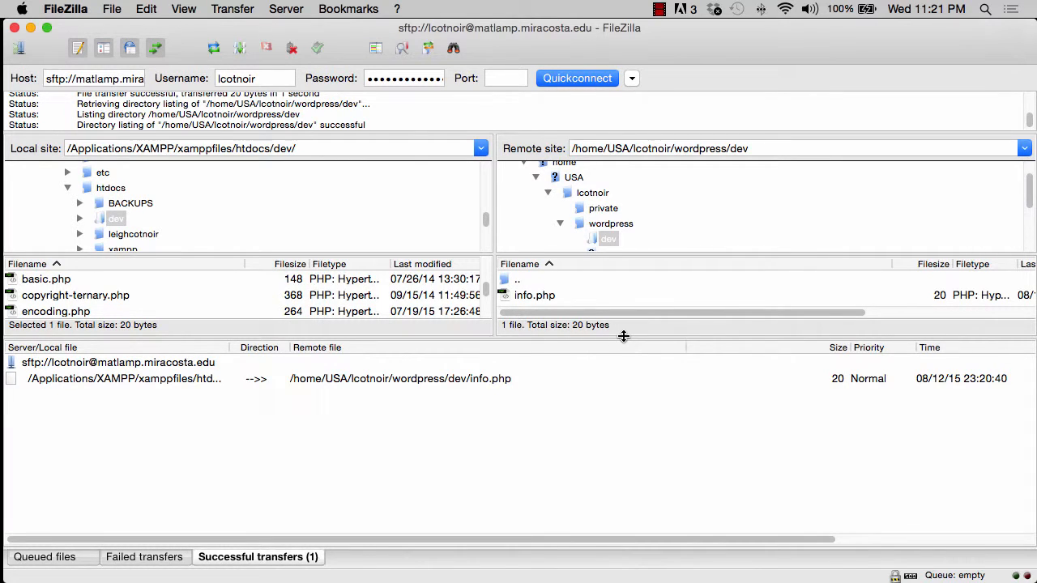
left_click_drag(623, 335, 622, 429)
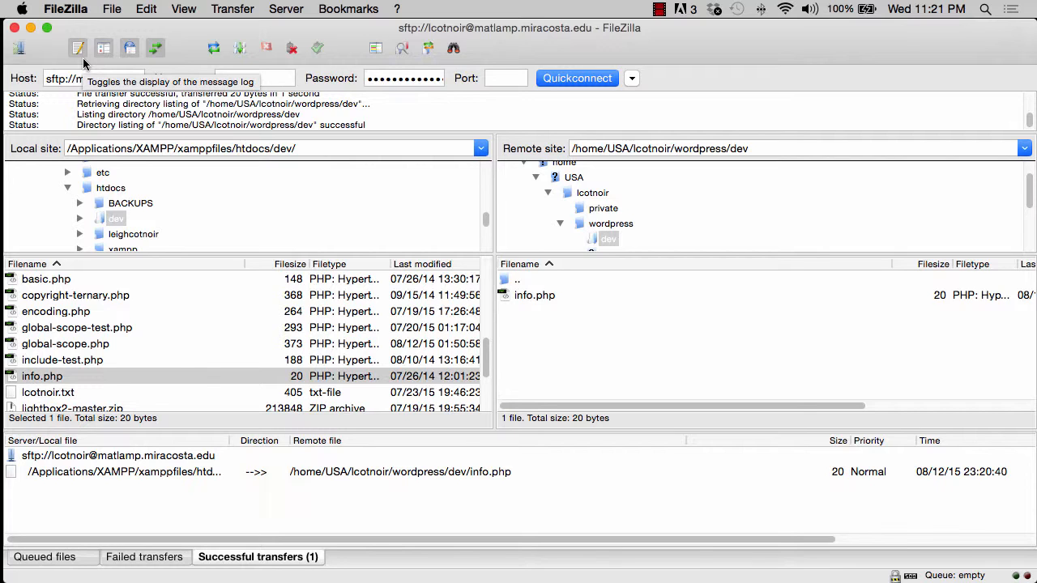
key("super+Tab")
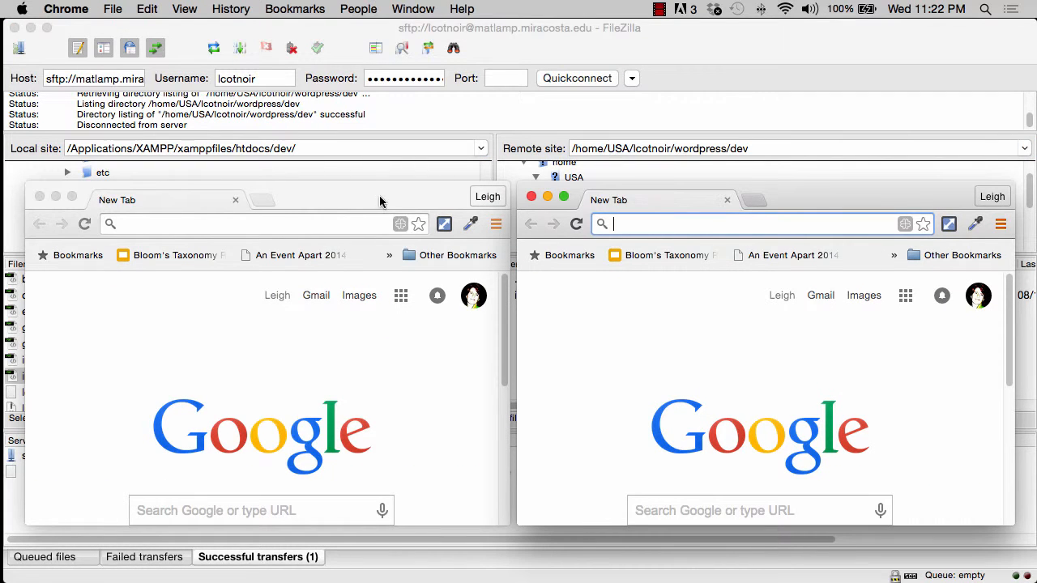
Step: Load localhost in the left Chrome window's address bar
left_click(164, 221)
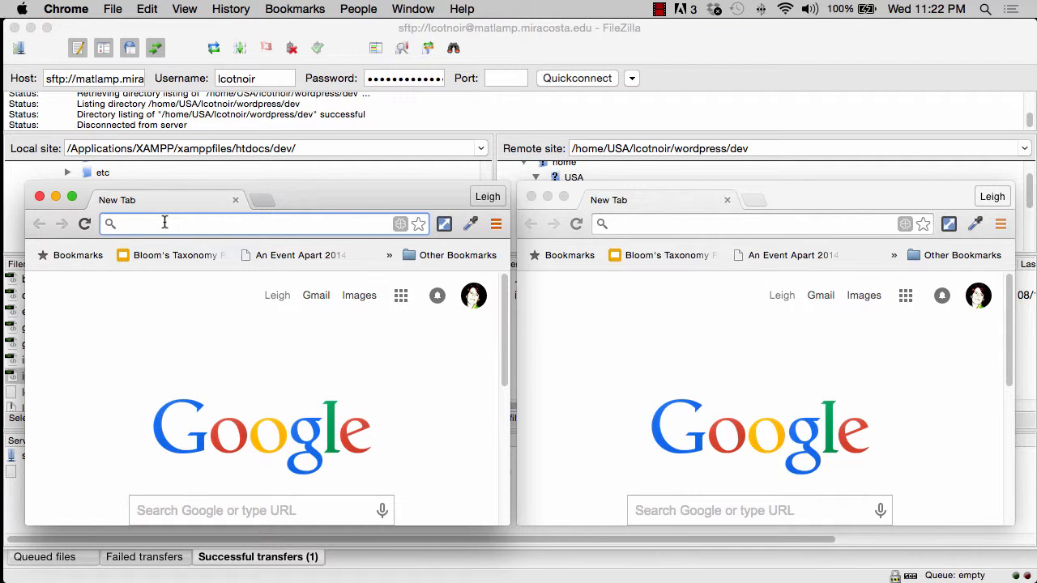
type("localhost")
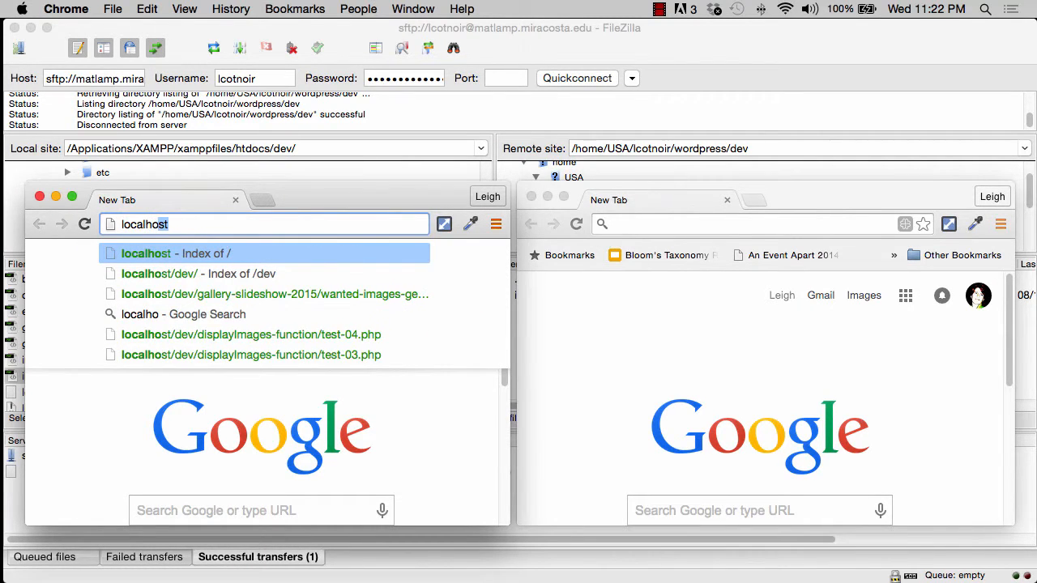
key("Return")
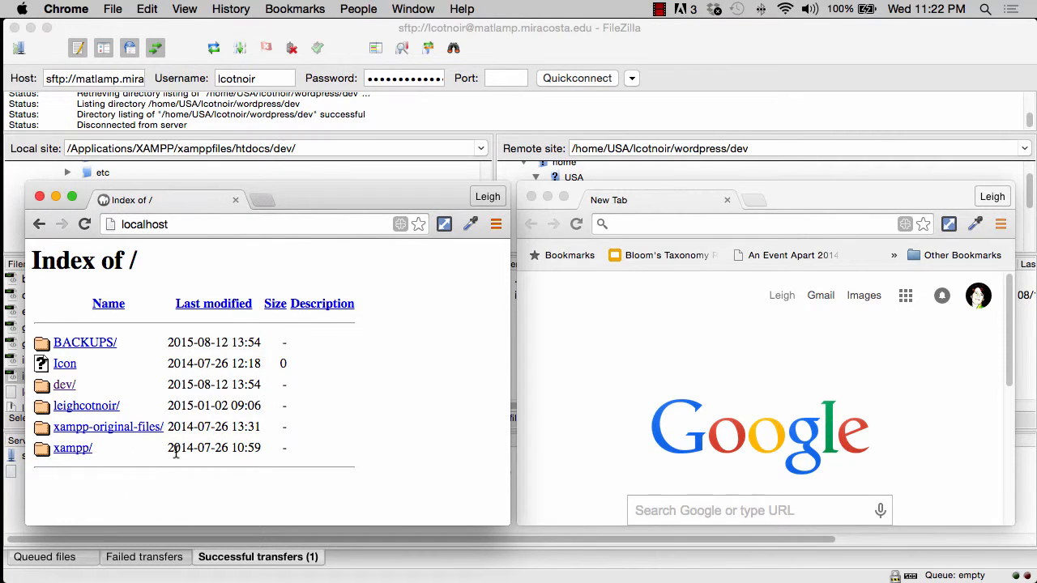
left_click(178, 225)
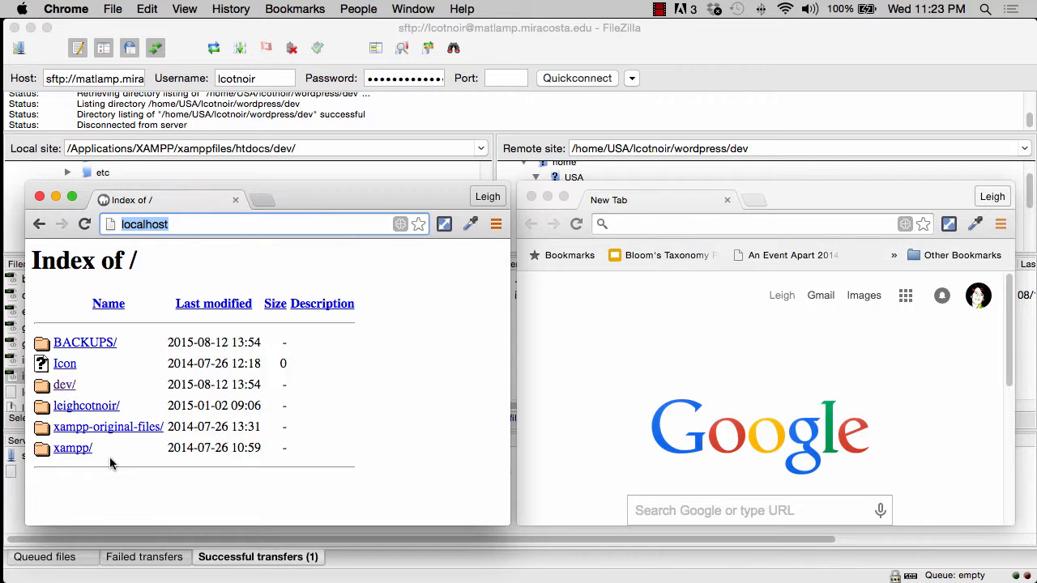
Step: Open the dev/ folder listing and select its localhost/dev/ address
left_click(65, 386)
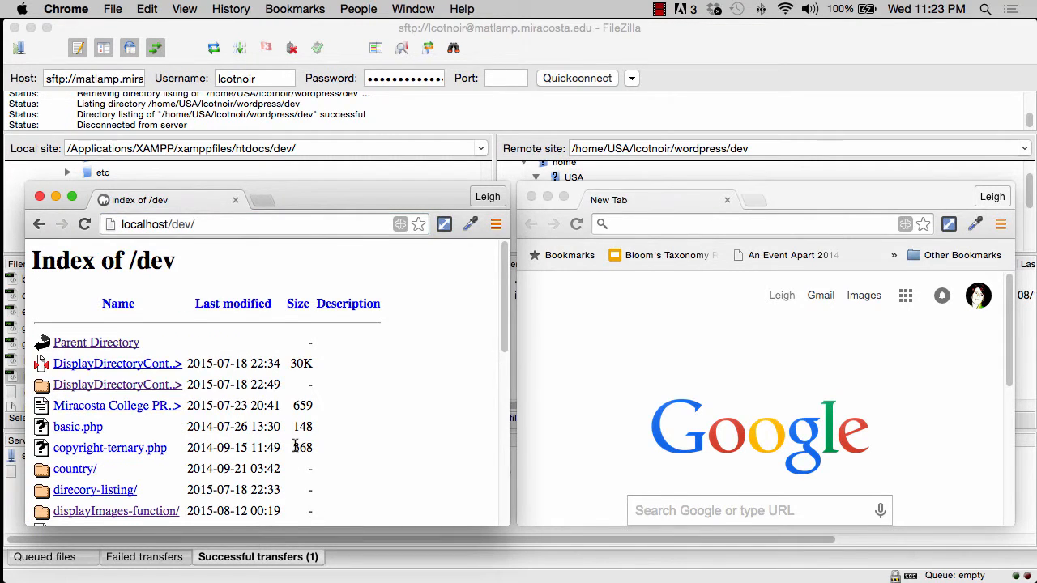
scroll(294, 450, "down", 3)
scroll(294, 450, "down", 10)
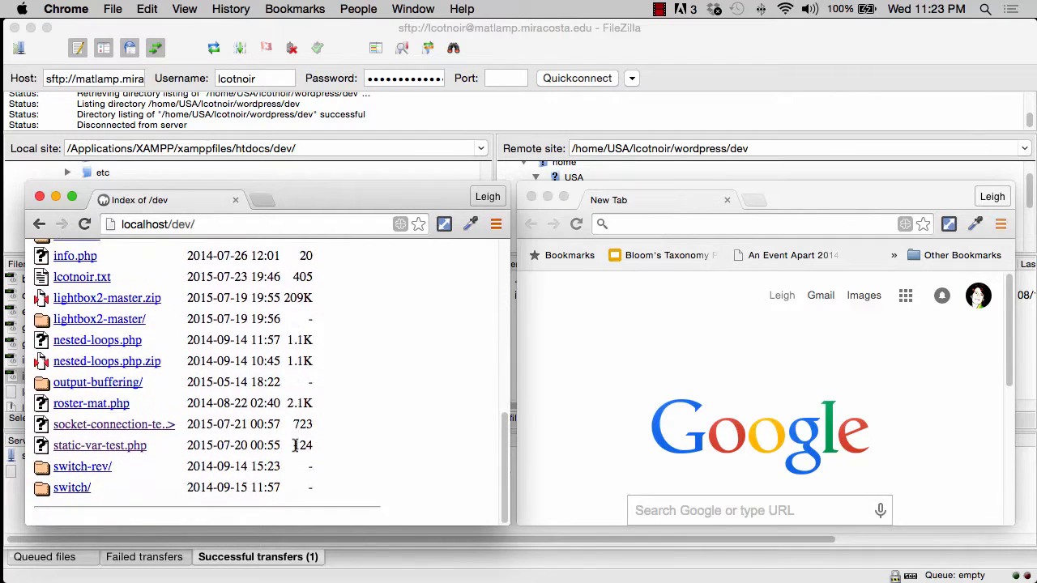
scroll(294, 444, "up", 8)
scroll(295, 444, "up", 3)
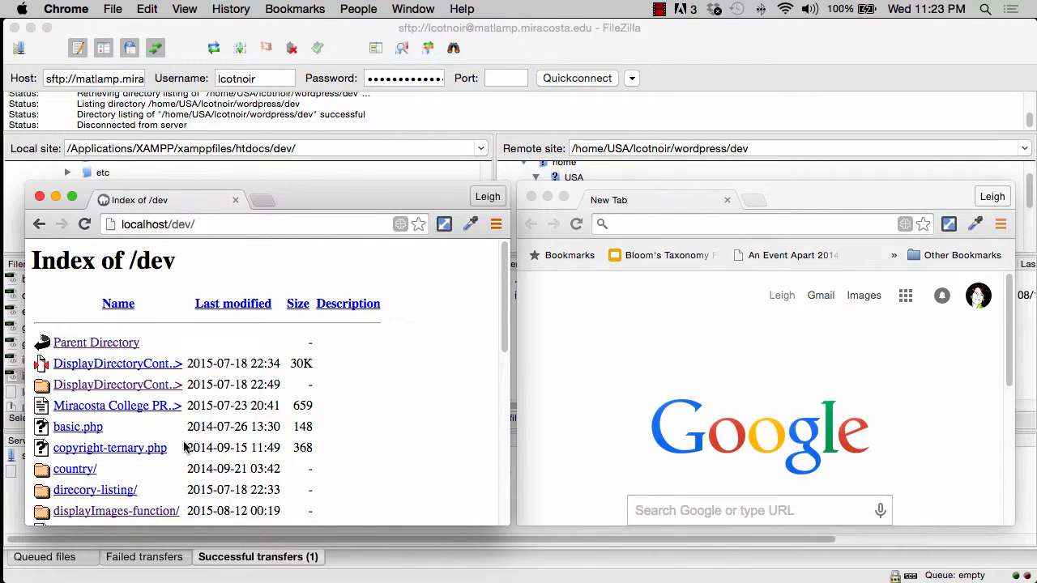
left_click(215, 223)
triple_click(215, 224)
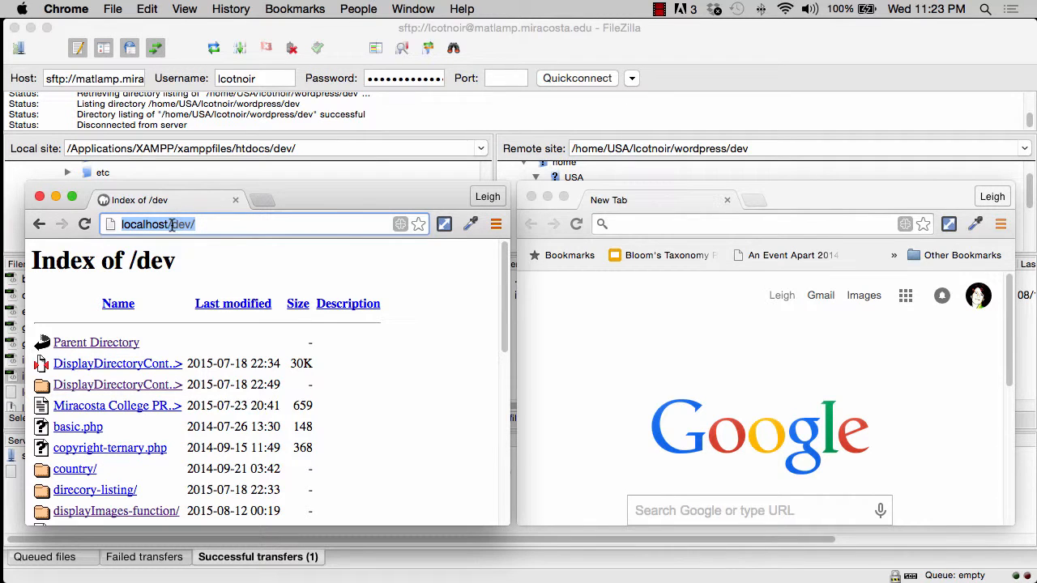
left_click(612, 378)
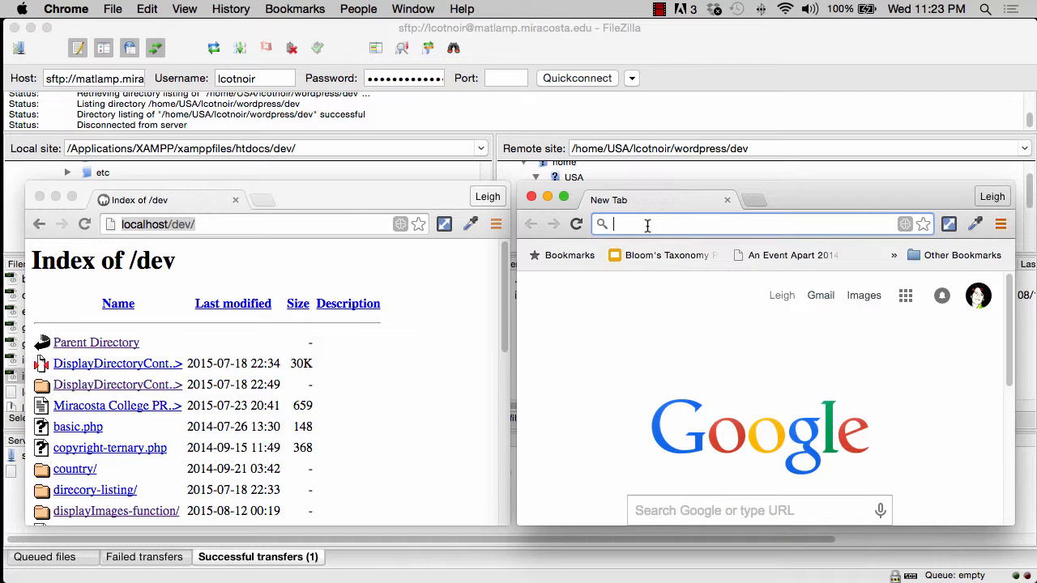
type("matlamp.")
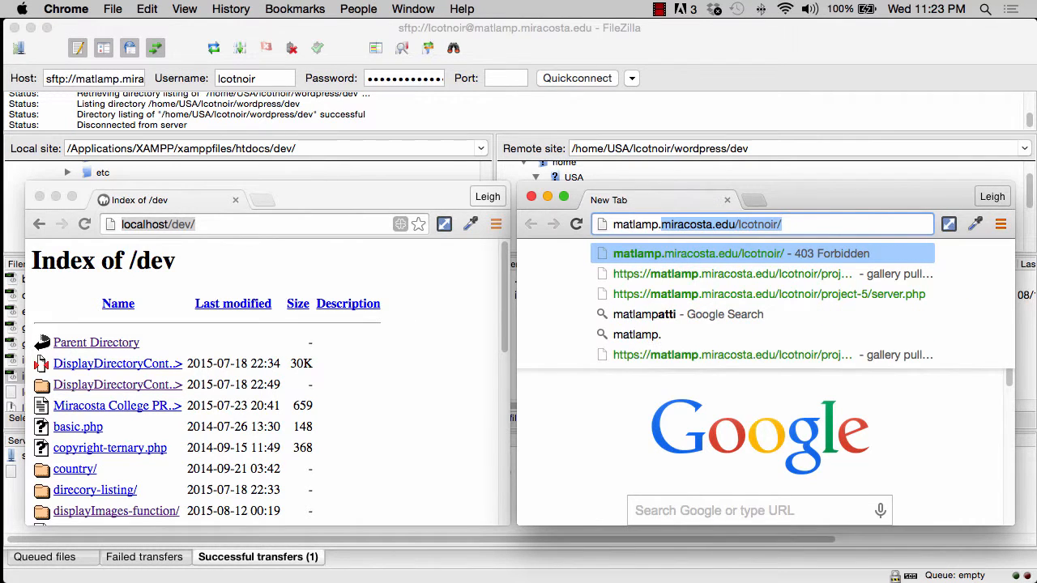
type("miracosta.edu/lcotnoir/")
key("Right")
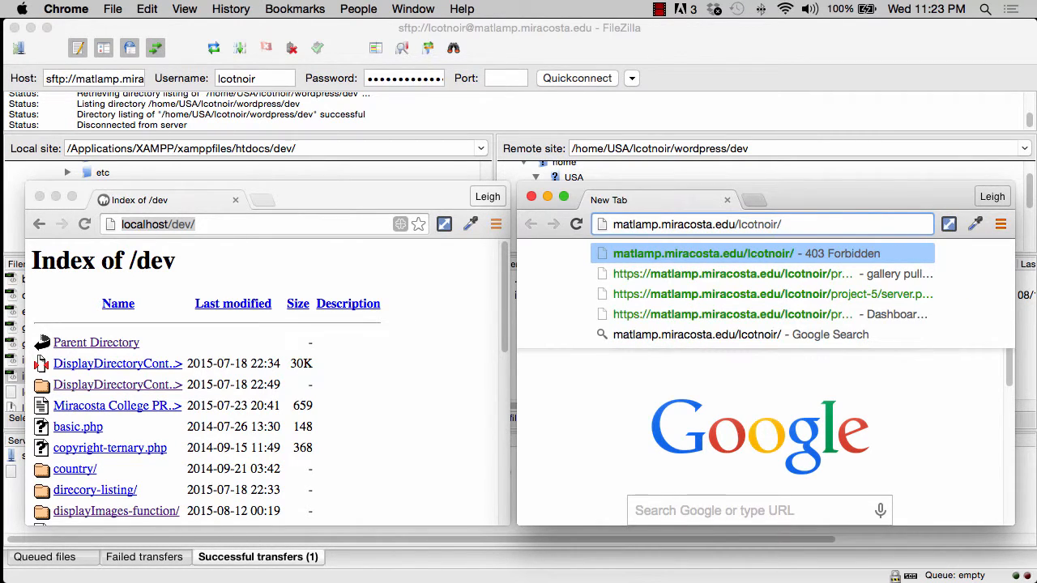
key("BackSpace")
key("BackSpace")
key("BackSpace")
key("BackSpace")
key("BackSpace")
key("BackSpace")
key("BackSpace")
key("BackSpace")
key("BackSpace")
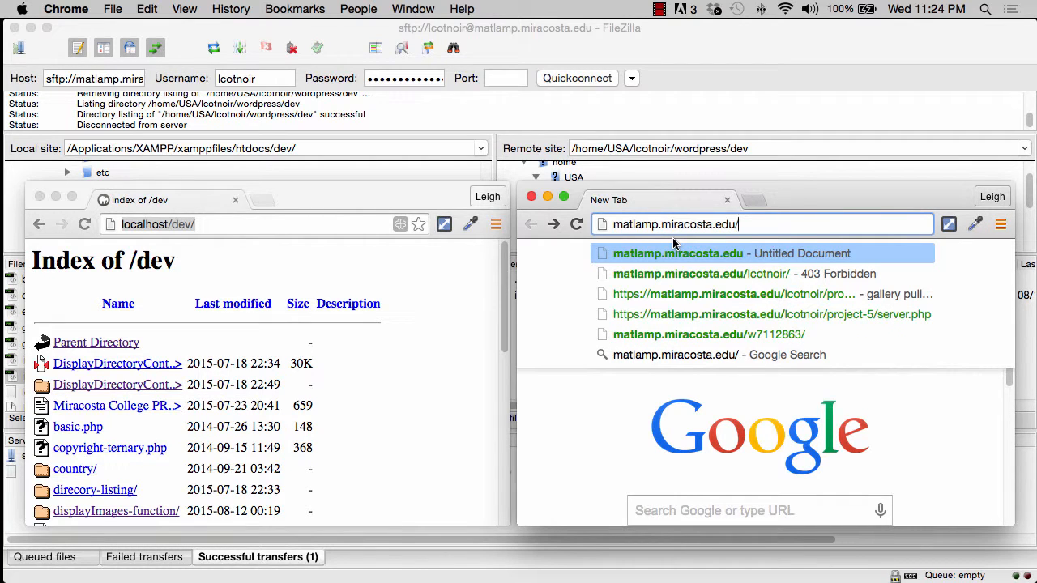
type("lcotnoir")
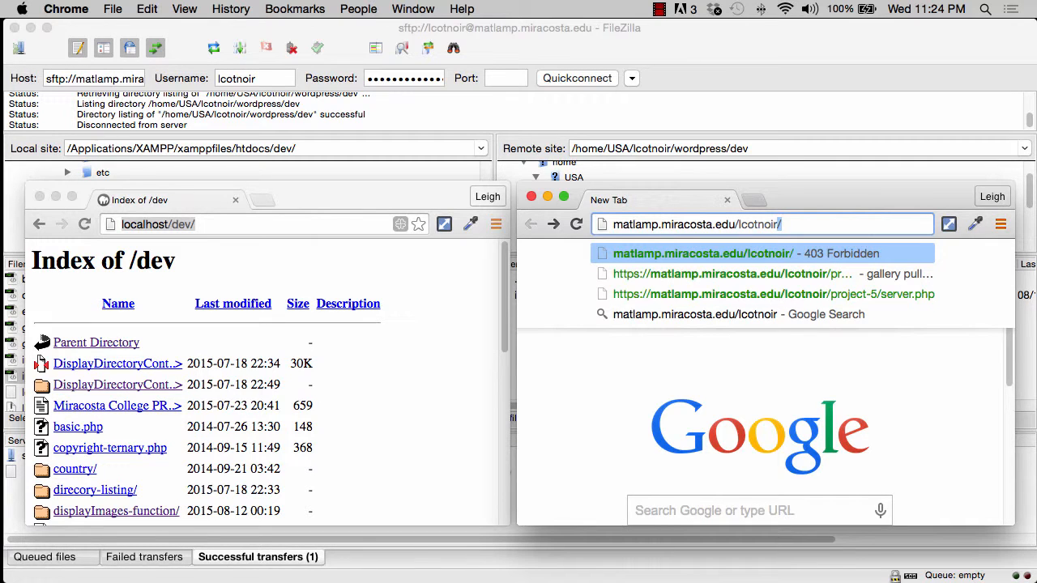
type("/")
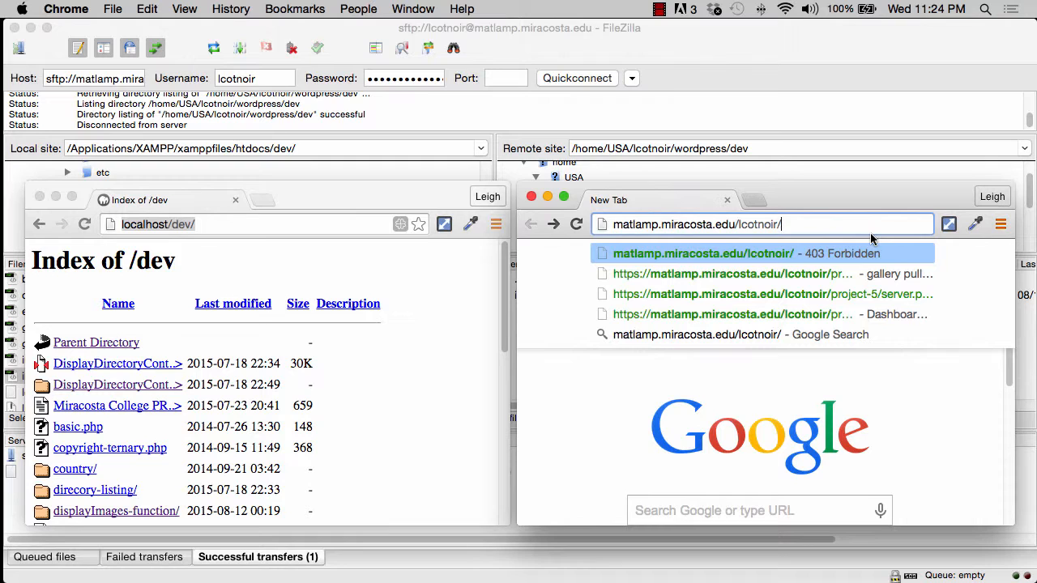
key("Return")
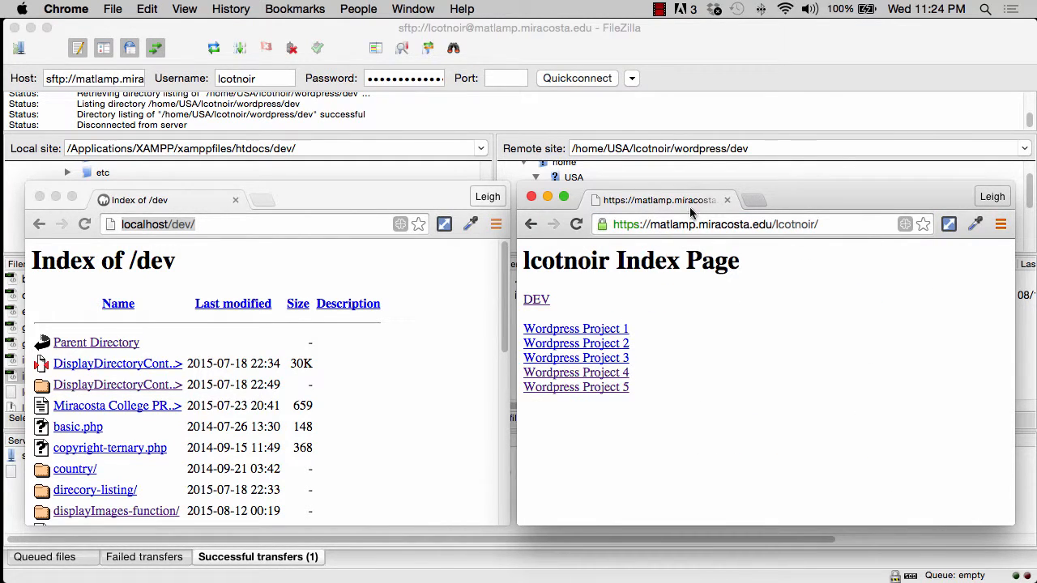
left_click_drag(435, 193, 242, 195)
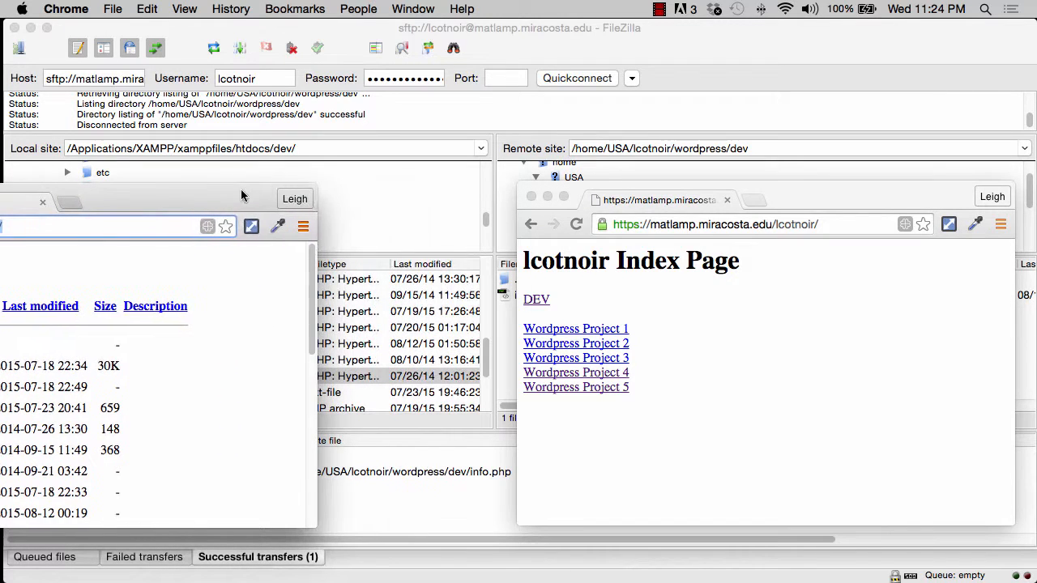
left_click_drag(830, 195, 741, 306)
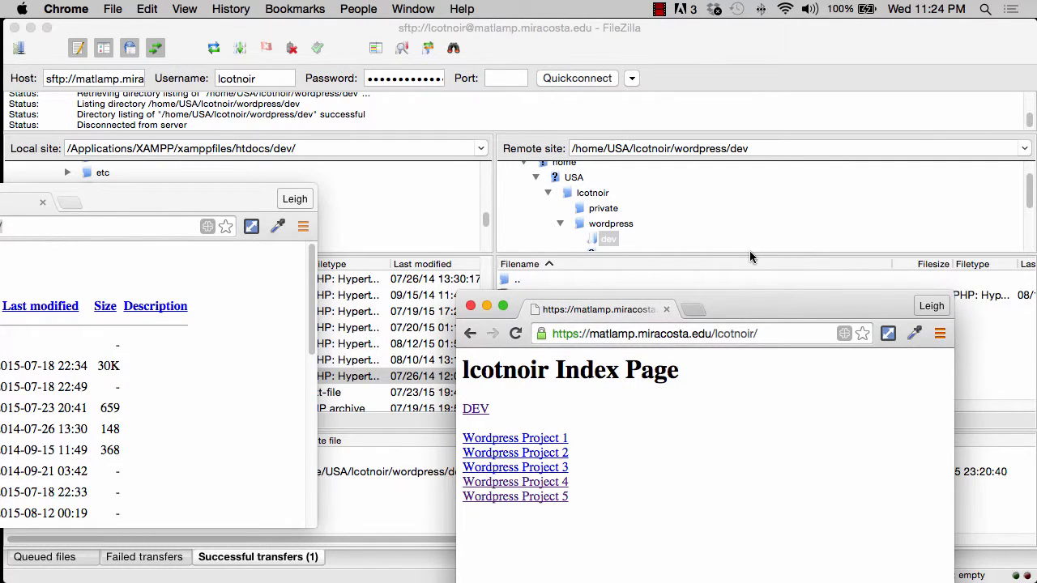
Step: Browse the remote side from wordpress up to the lcotnoir folder
left_click(737, 228)
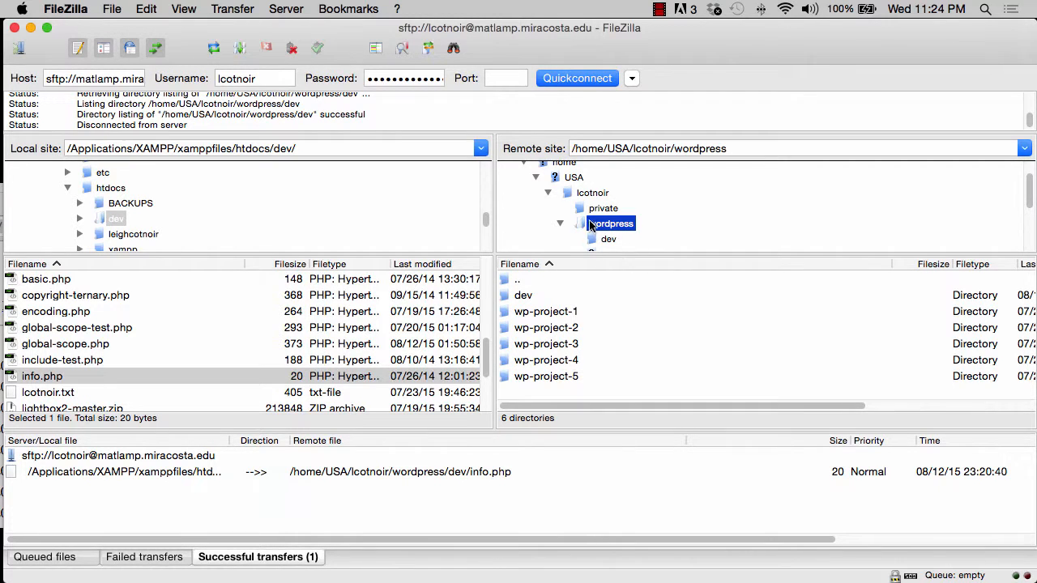
scroll(593, 227, "up", 1)
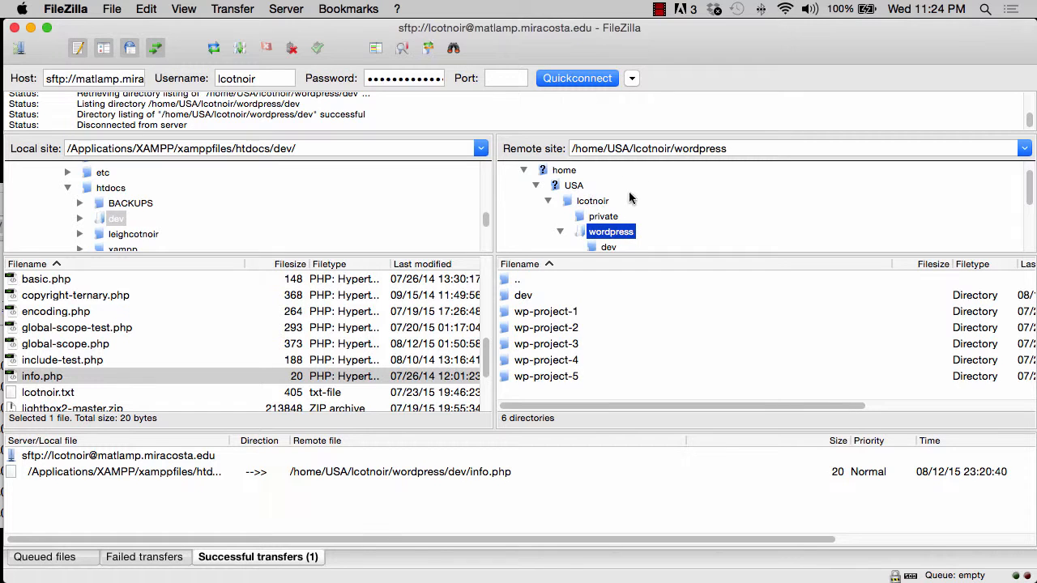
left_click(590, 201)
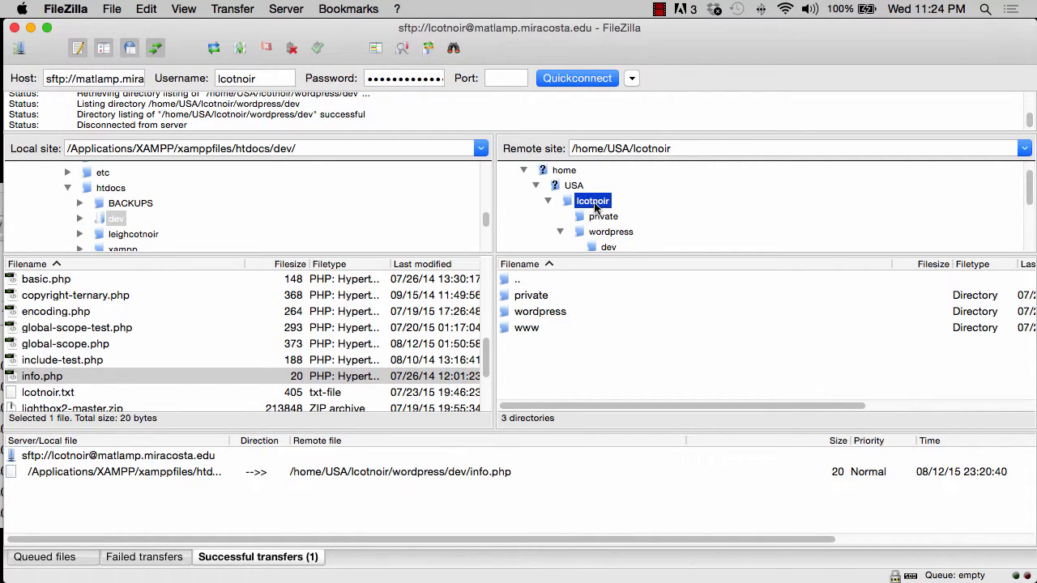
Step: Shrink FileZilla beside the browser and enlarge its file lists and remote folder tree
left_click_drag(1034, 581, 632, 494)
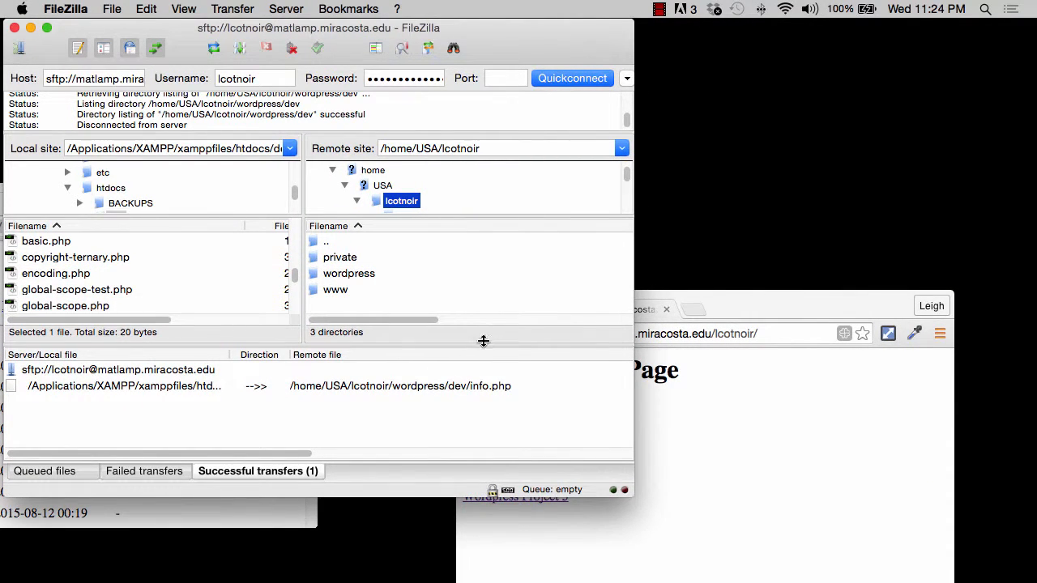
left_click_drag(484, 342, 486, 421)
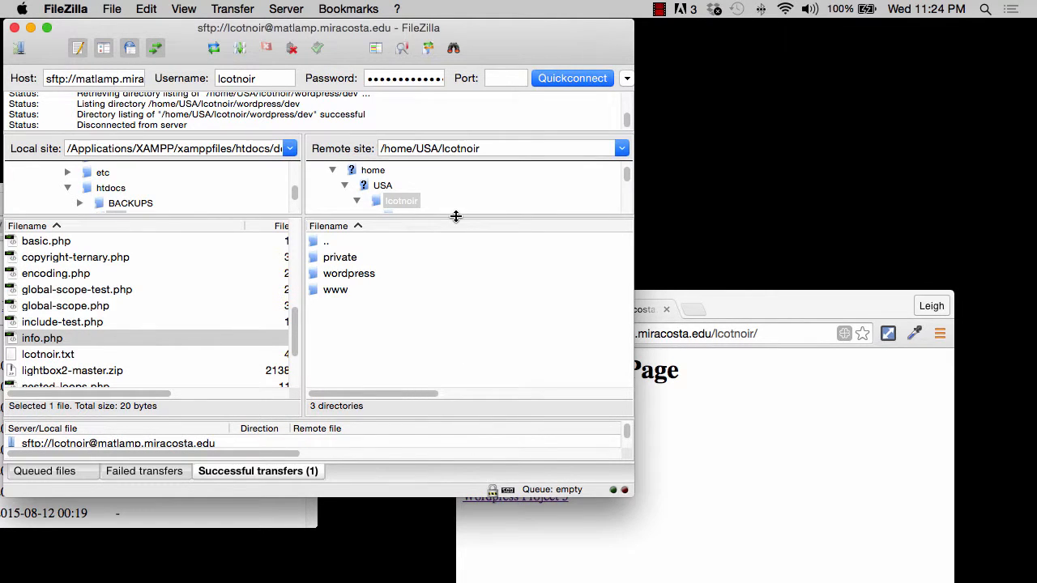
left_click_drag(456, 216, 456, 295)
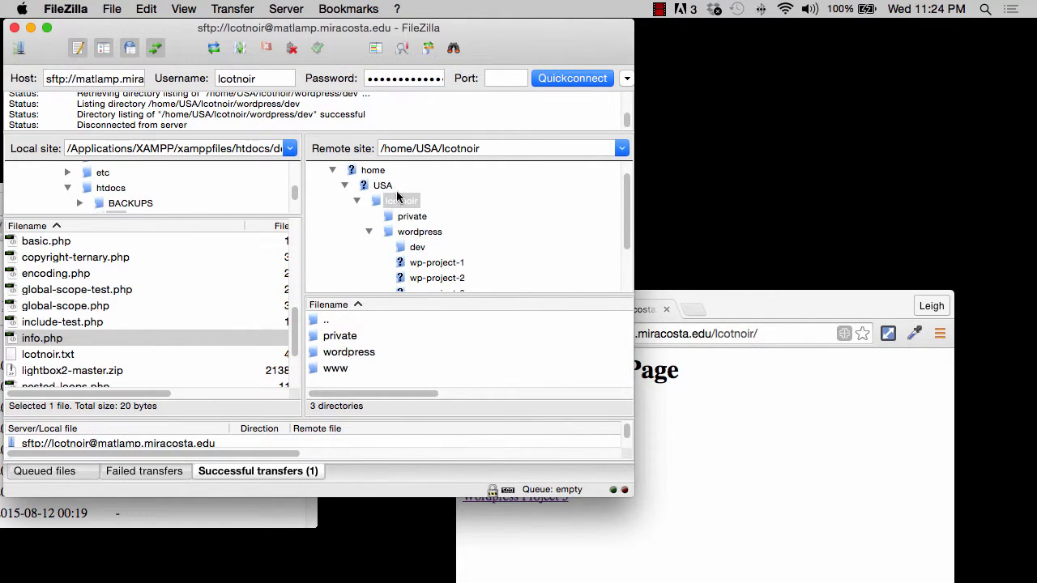
left_click(400, 201)
left_click(765, 452)
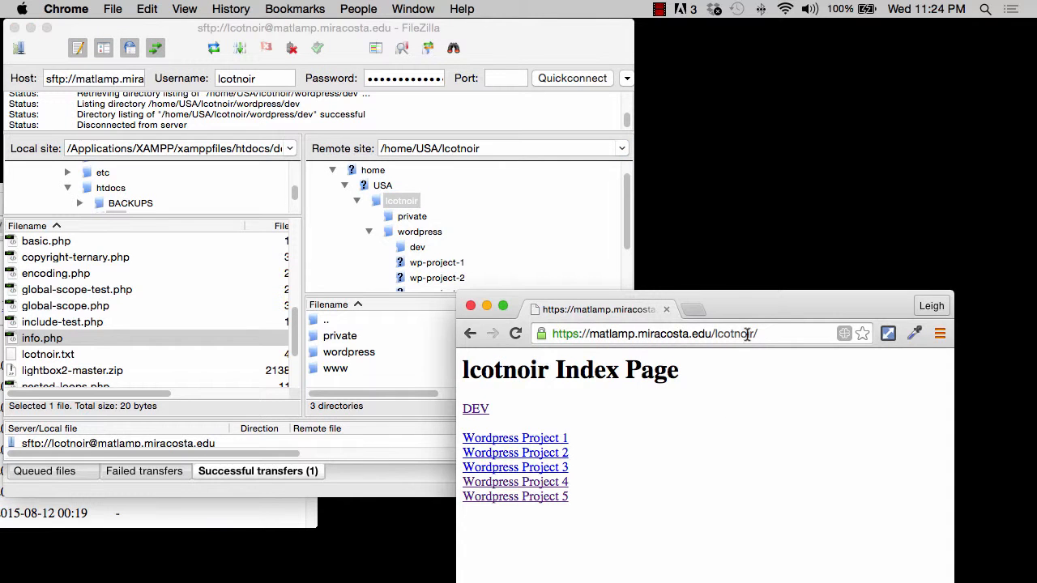
left_click(375, 200)
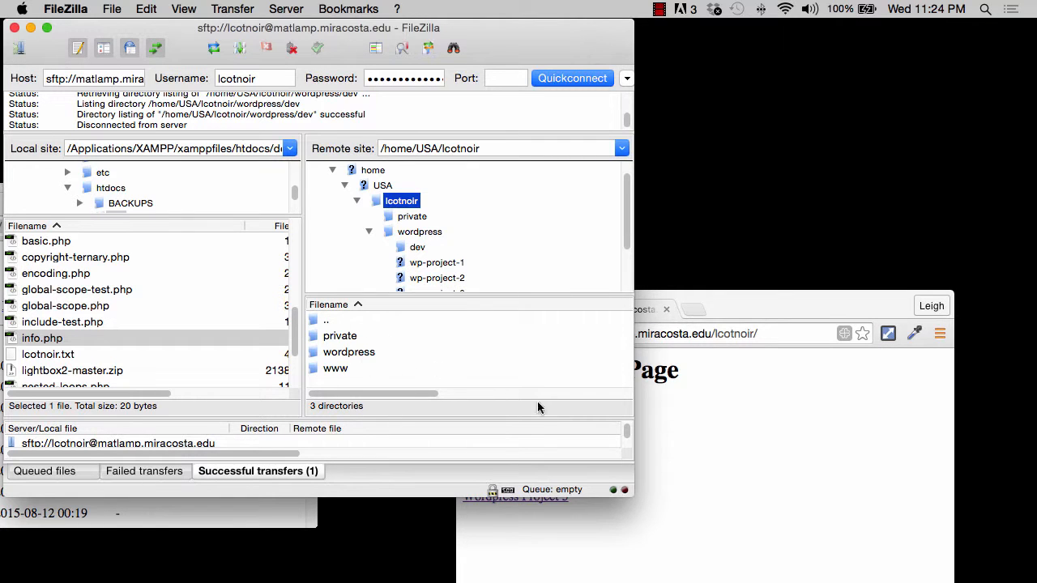
left_click(802, 453)
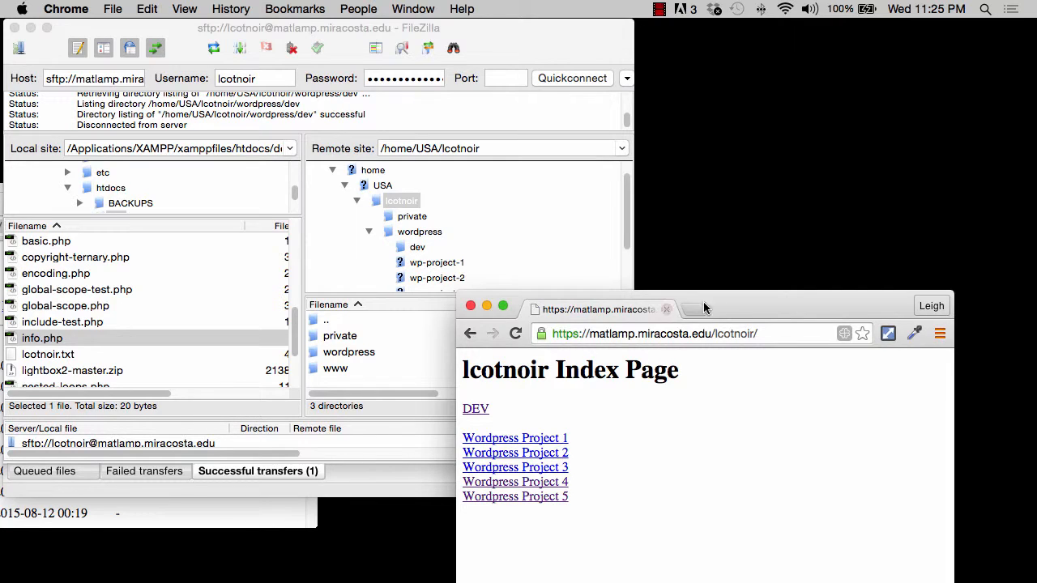
Step: Move the Chrome window and follow the DEV link to Index of /lcotnoir/dev
left_click_drag(757, 314, 846, 232)
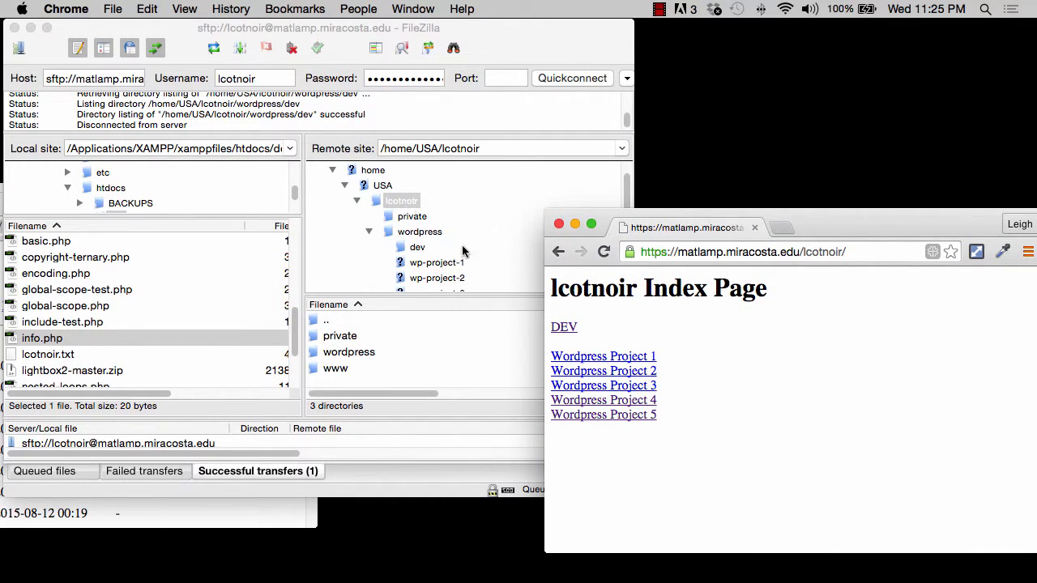
left_click(861, 251)
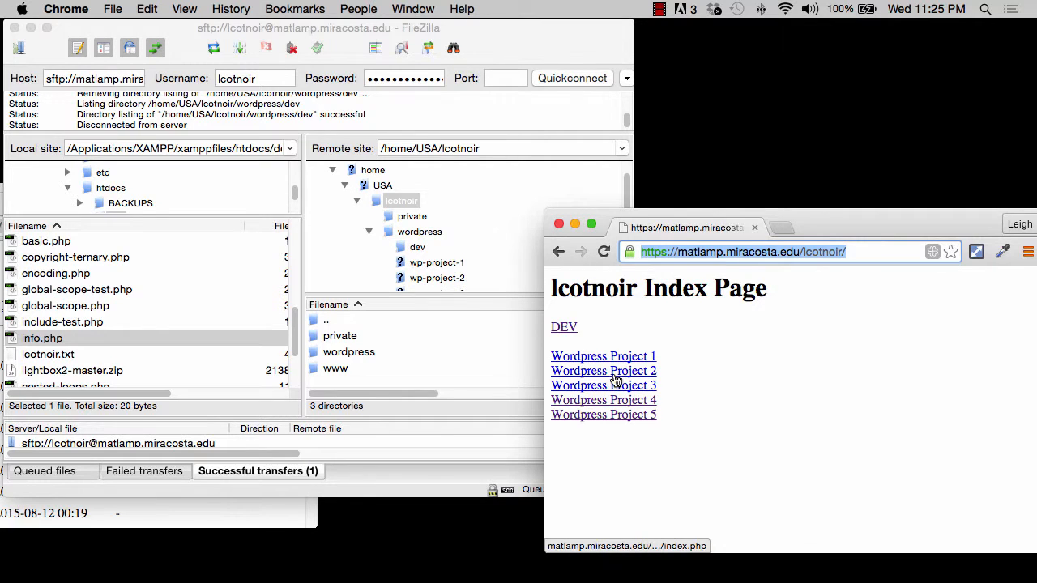
left_click(564, 329)
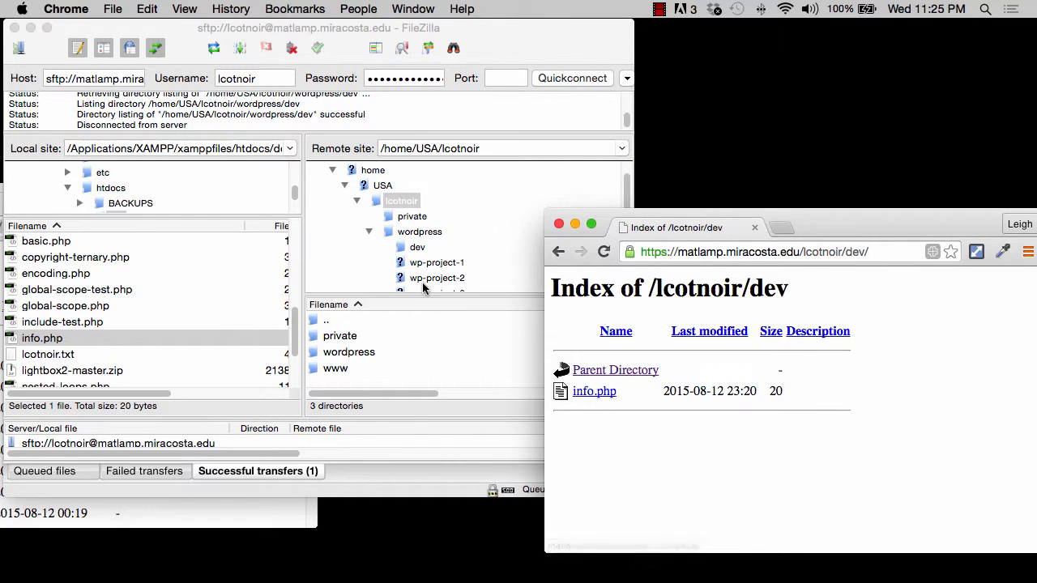
left_click(419, 235)
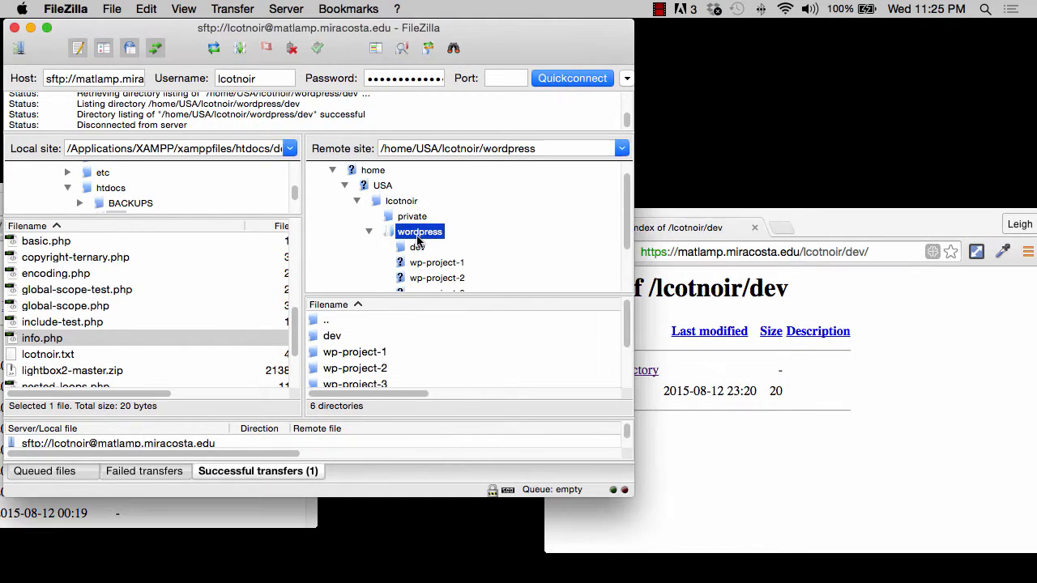
Step: Open the remote dev folder to confirm info.php, then return to wordpress
left_click(418, 249)
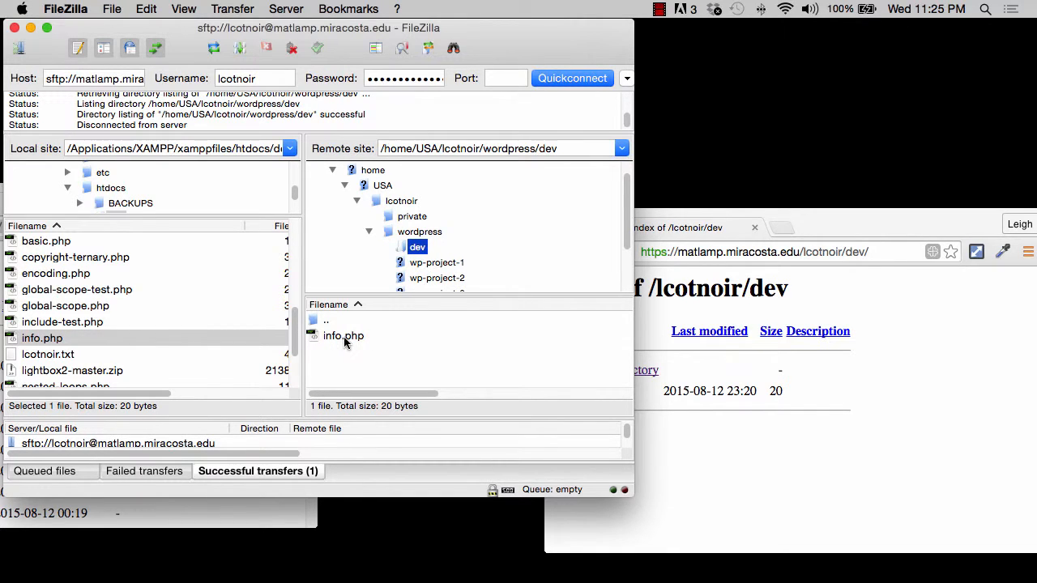
left_click(790, 431)
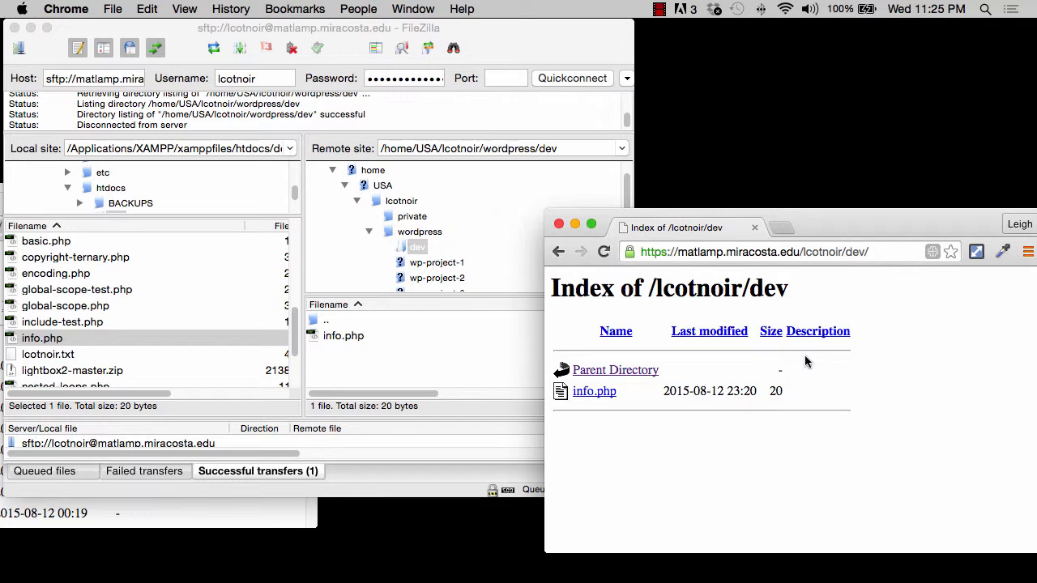
left_click(417, 233)
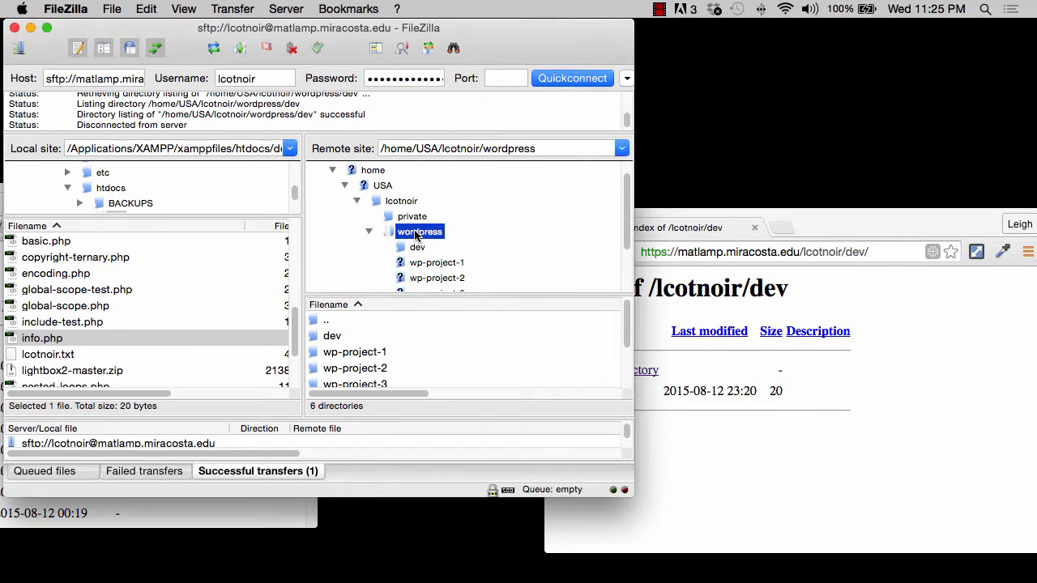
Step: Select the USA, lcotnoir and wordpress parts of the Remote site path
left_click(436, 149)
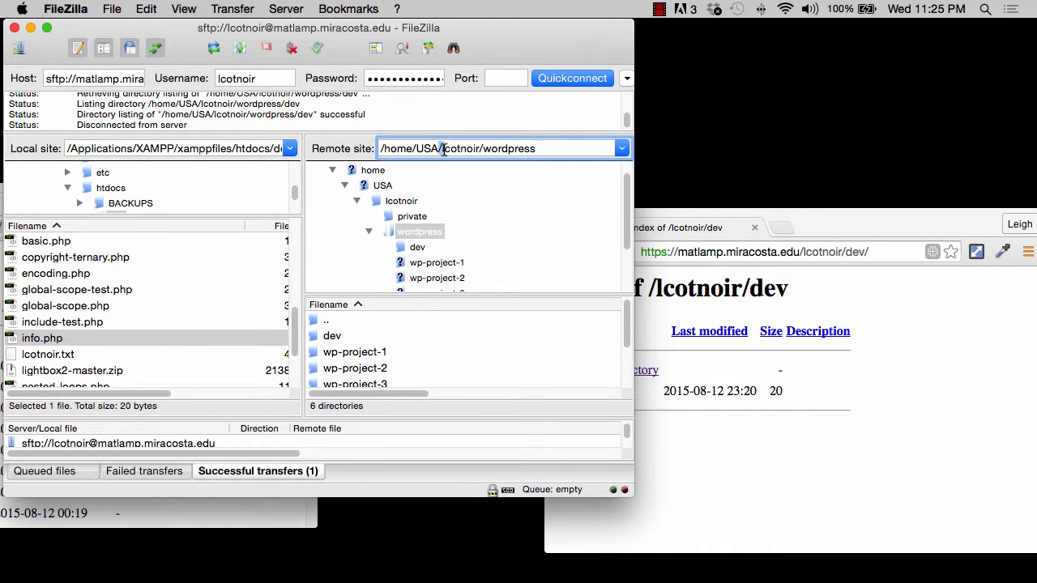
key("shift+Left")
key("shift+Left")
key("shift+Left")
key("shift+Left")
left_click(442, 148)
left_click_drag(442, 148, 483, 150)
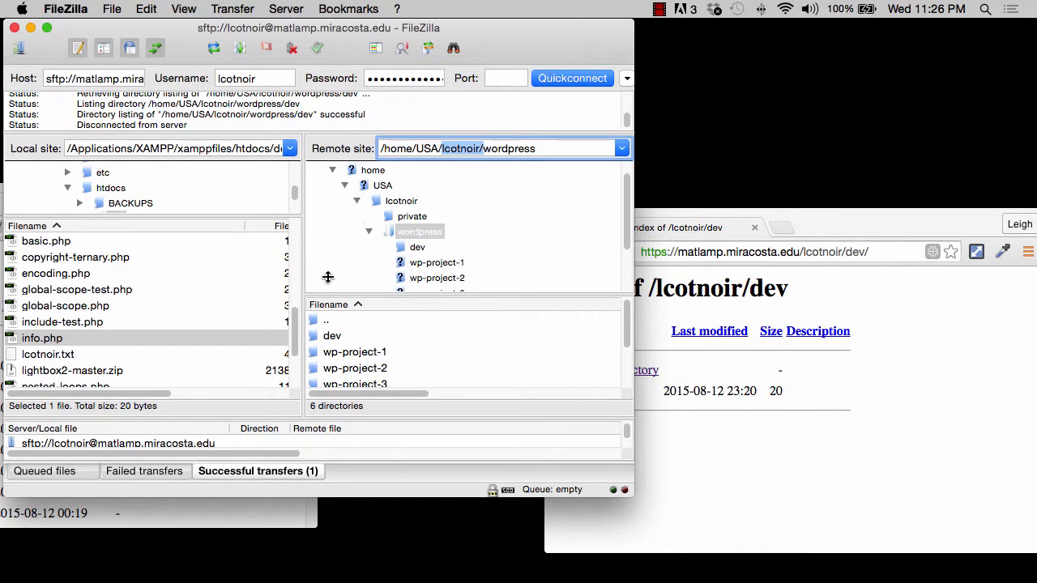
double_click(507, 151)
left_click(842, 218)
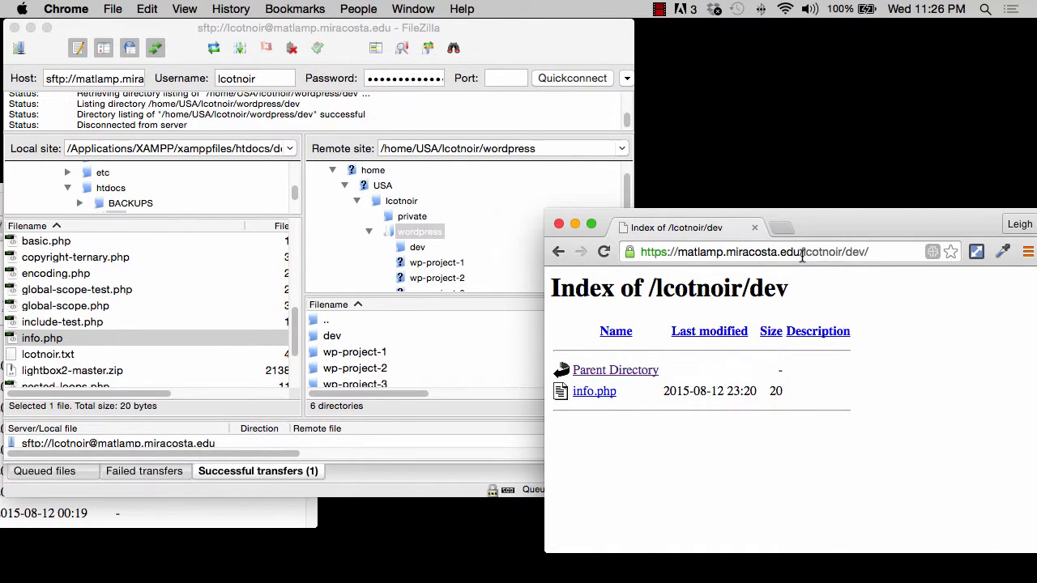
left_click_drag(802, 253, 872, 257)
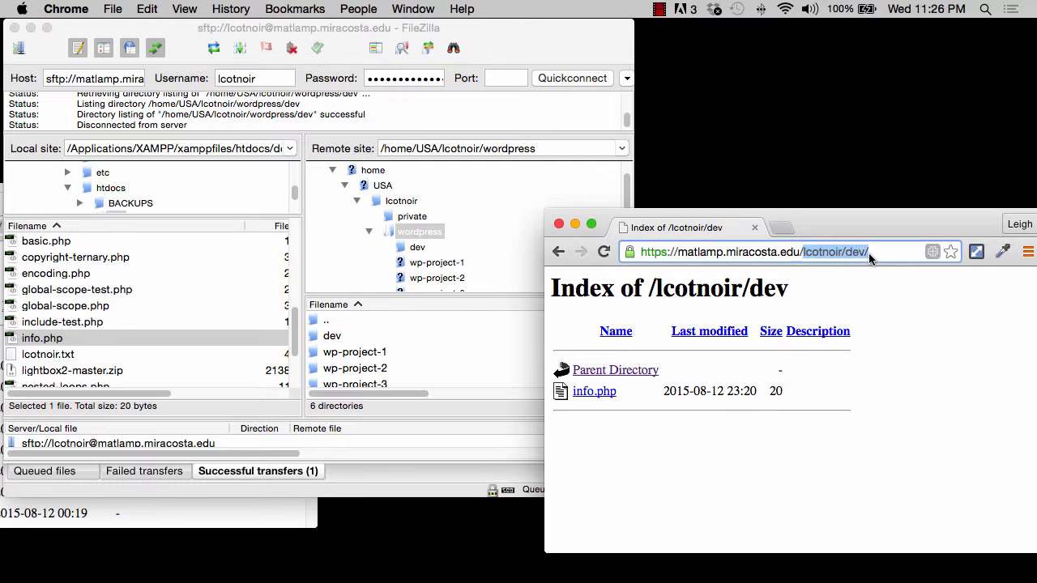
left_click(510, 150)
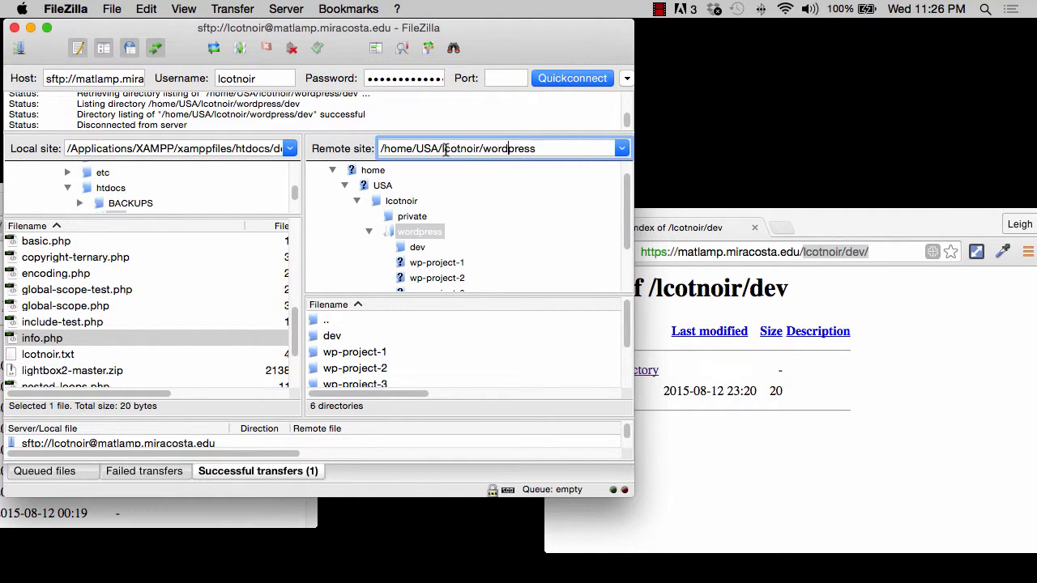
left_click_drag(443, 150, 541, 150)
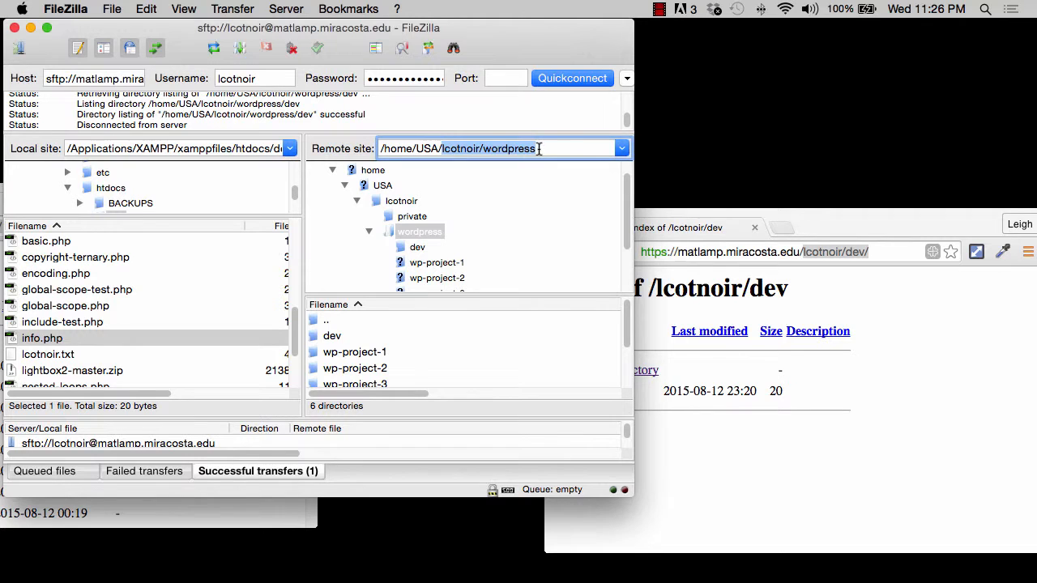
left_click(414, 247)
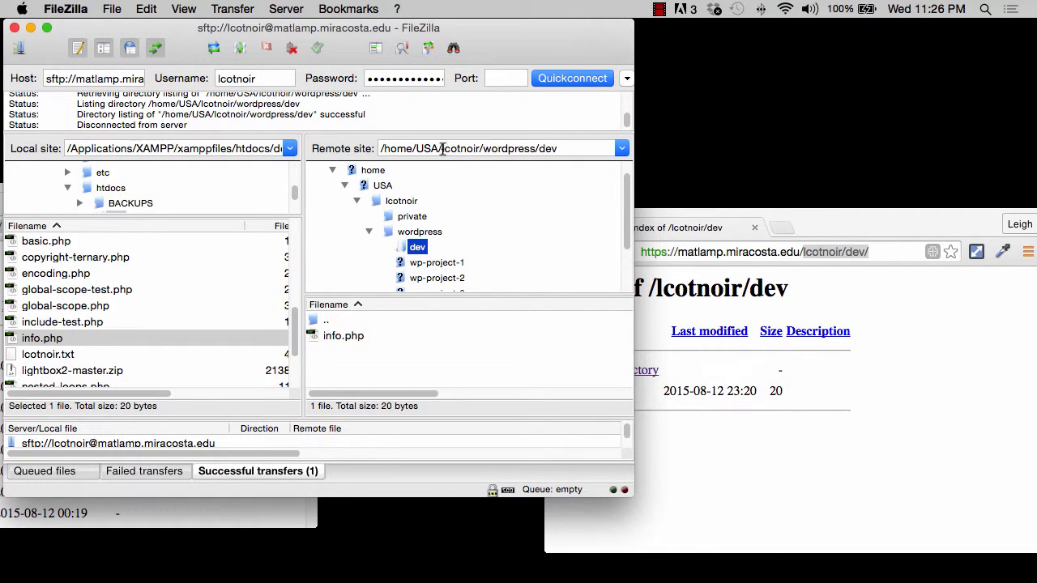
left_click_drag(443, 150, 624, 141)
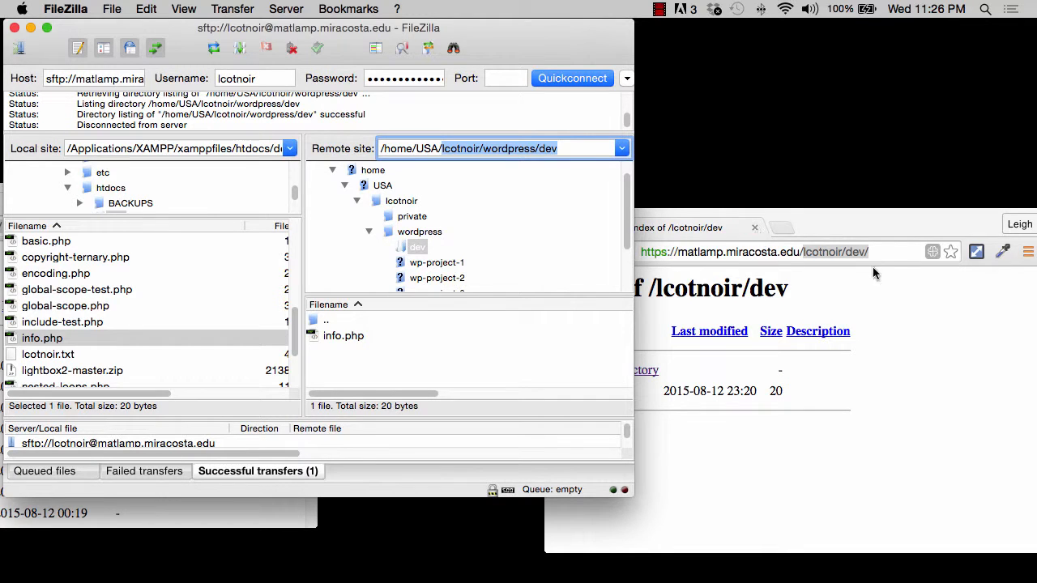
left_click(890, 251)
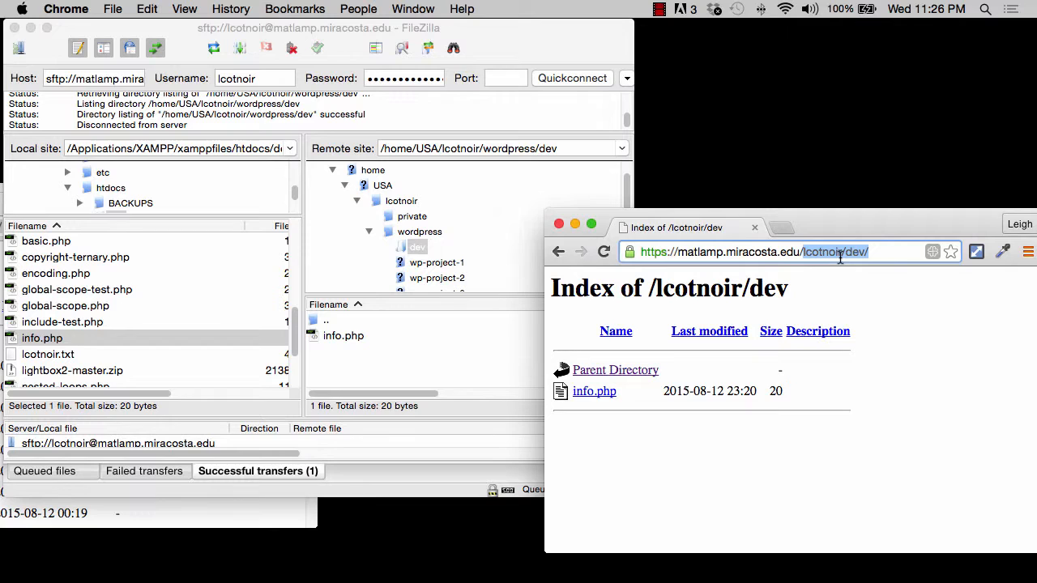
left_click(813, 255)
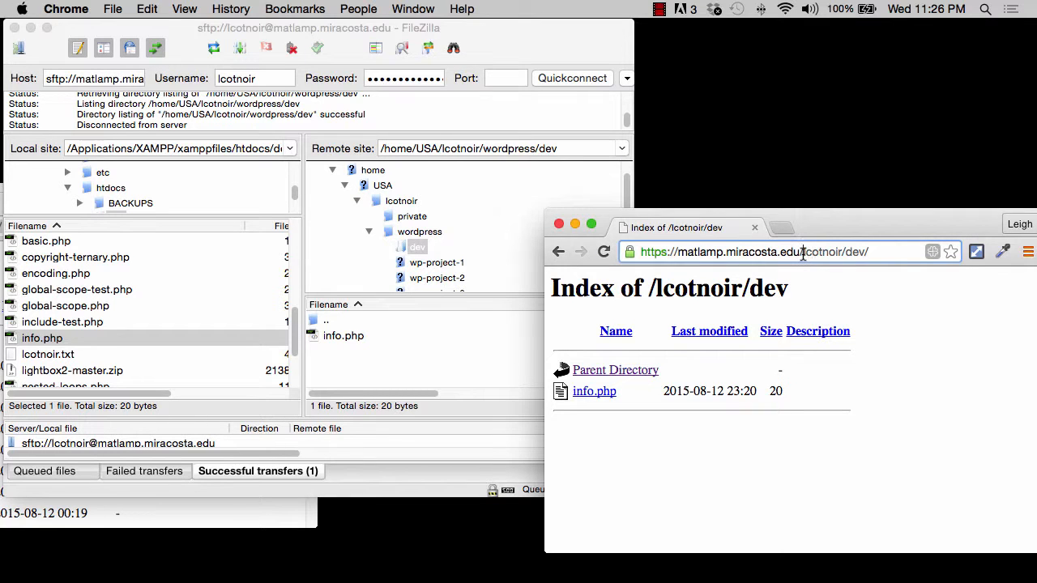
left_click_drag(803, 252, 845, 253)
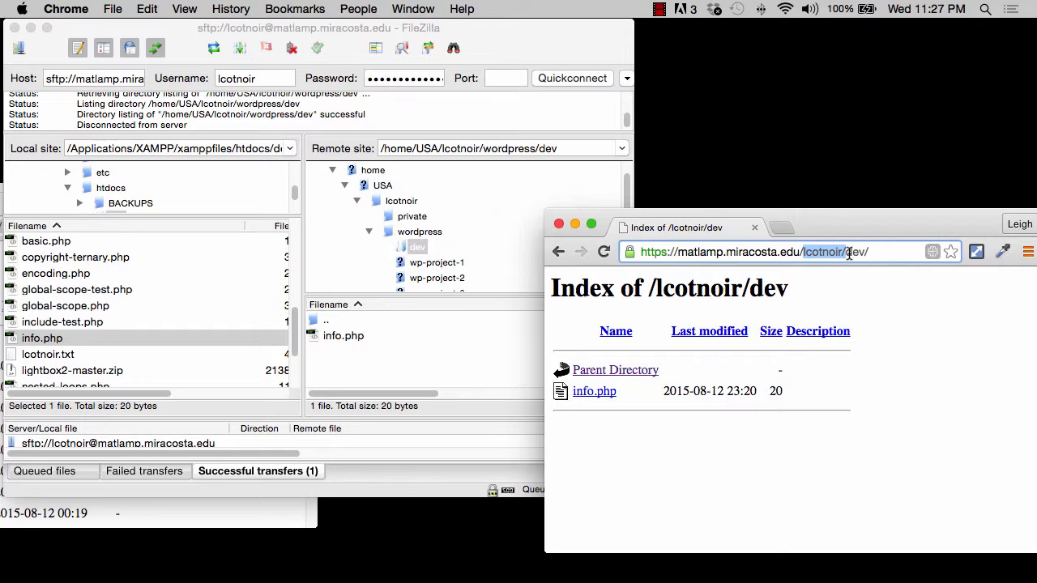
left_click_drag(848, 254, 885, 254)
left_click(428, 234)
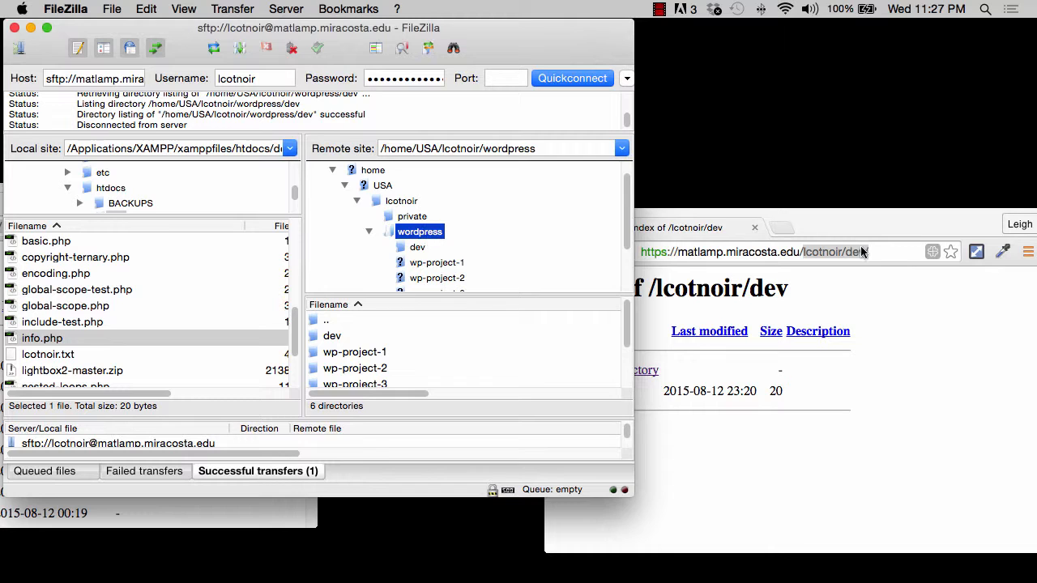
left_click(885, 258)
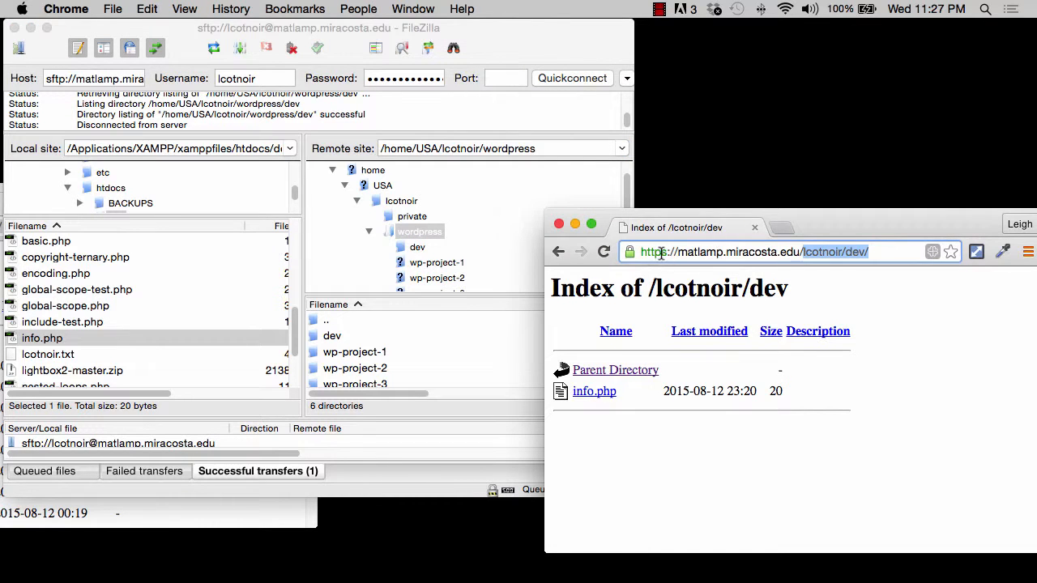
triple_click(689, 252)
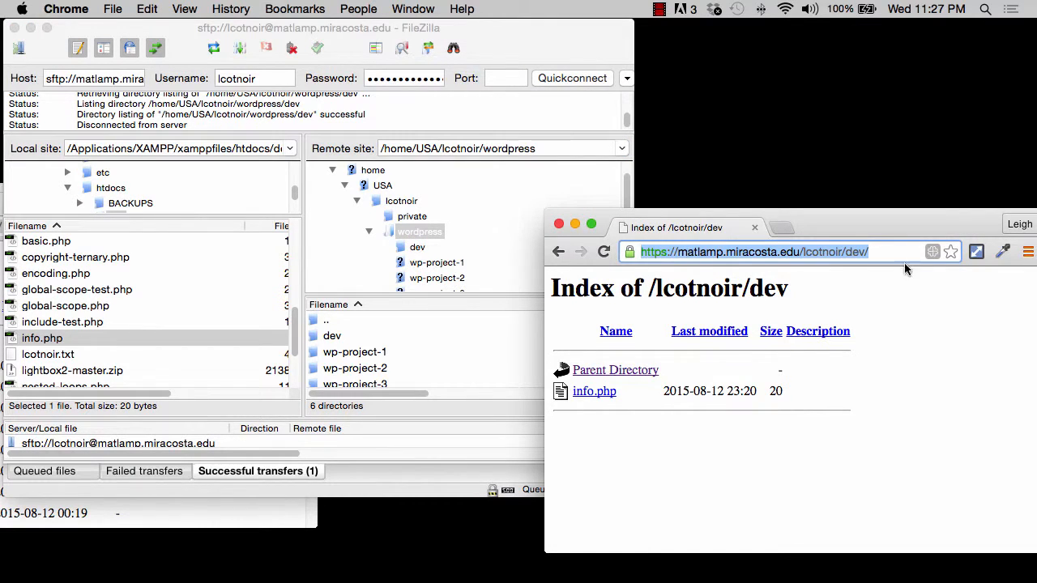
left_click(542, 148)
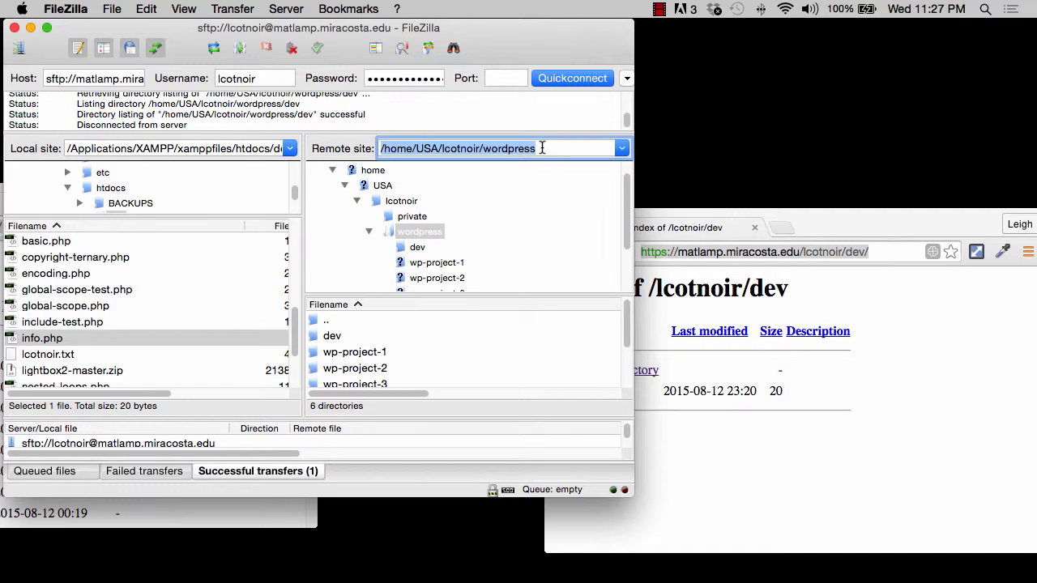
left_click(415, 248)
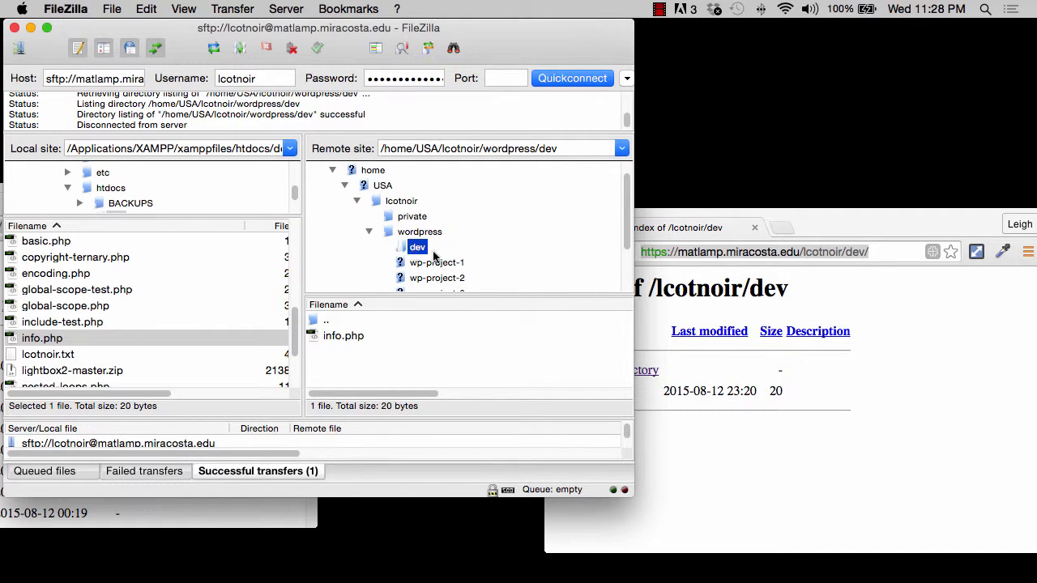
left_click(883, 251)
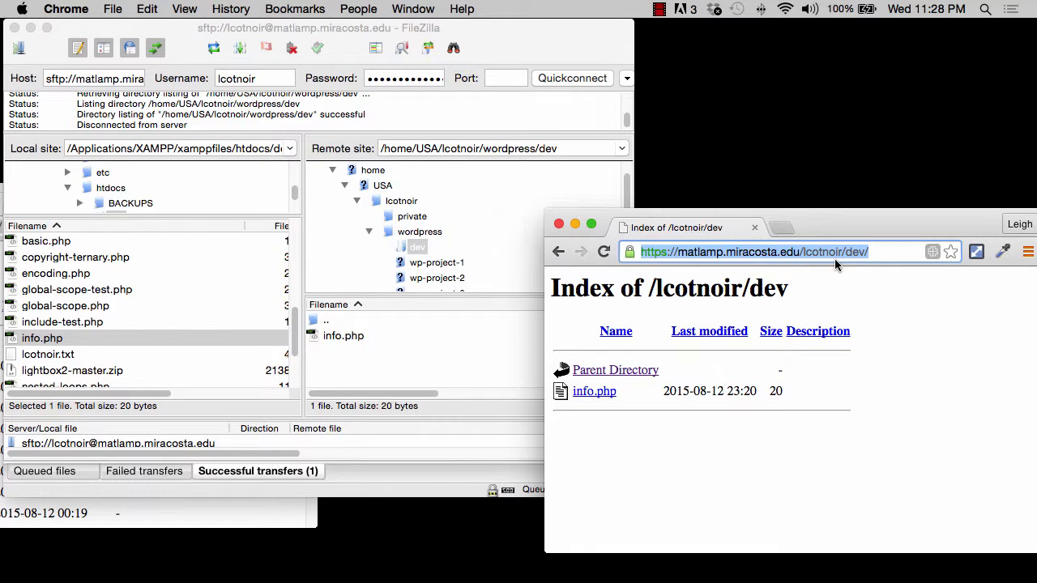
left_click_drag(848, 222, 823, 222)
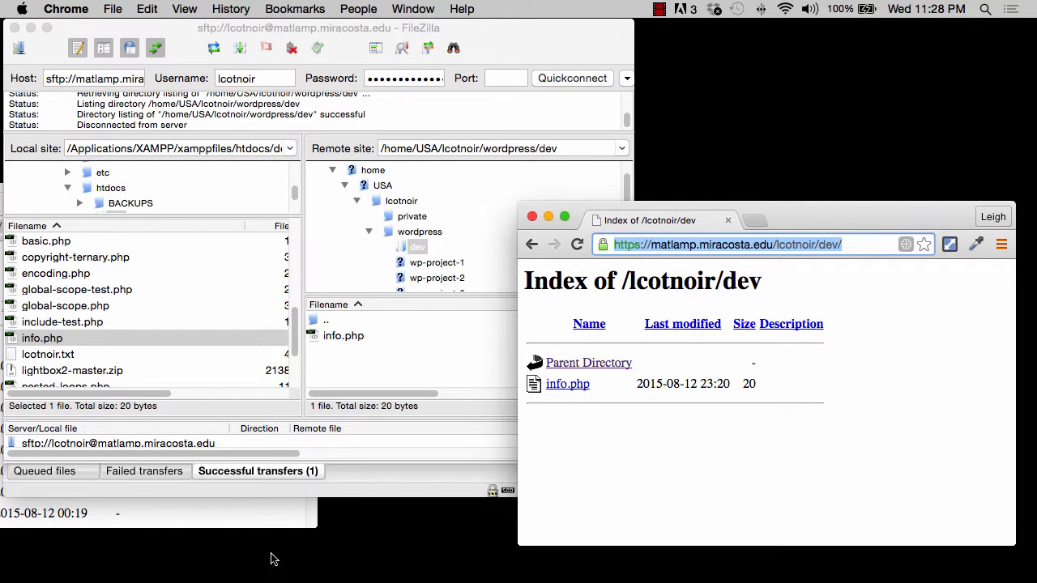
Step: Bring the localhost/dev window beside the remote listing, then open lcotnoir in FileZilla
left_click(273, 520)
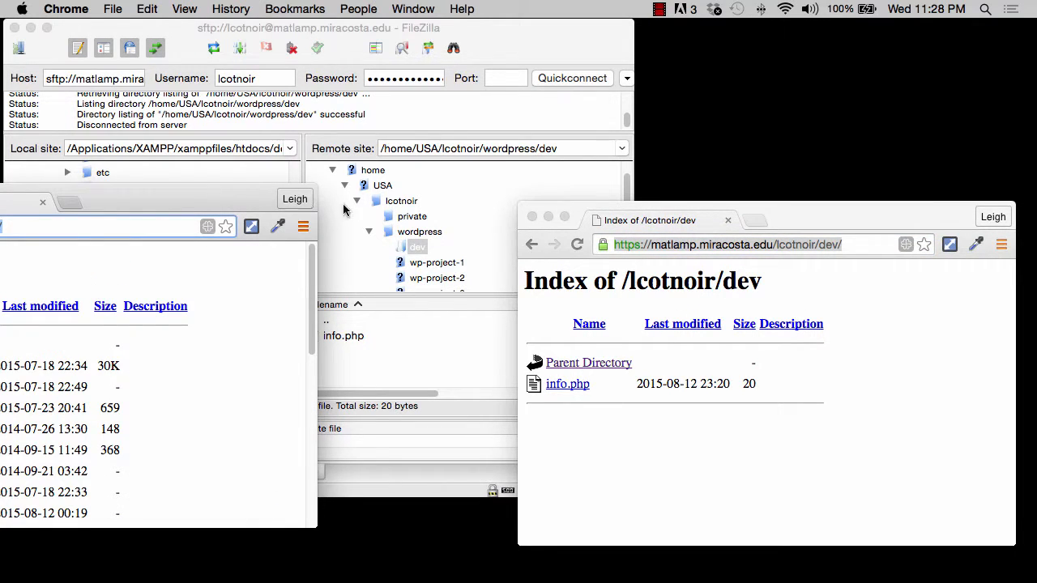
left_click_drag(433, 212, 405, 215)
left_click(209, 235)
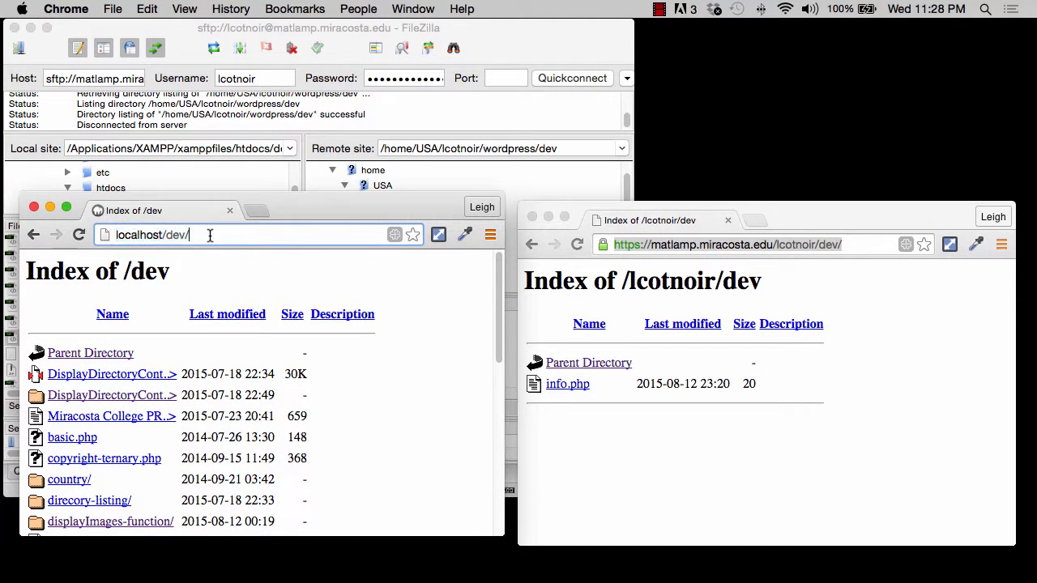
left_click_drag(208, 235, 106, 235)
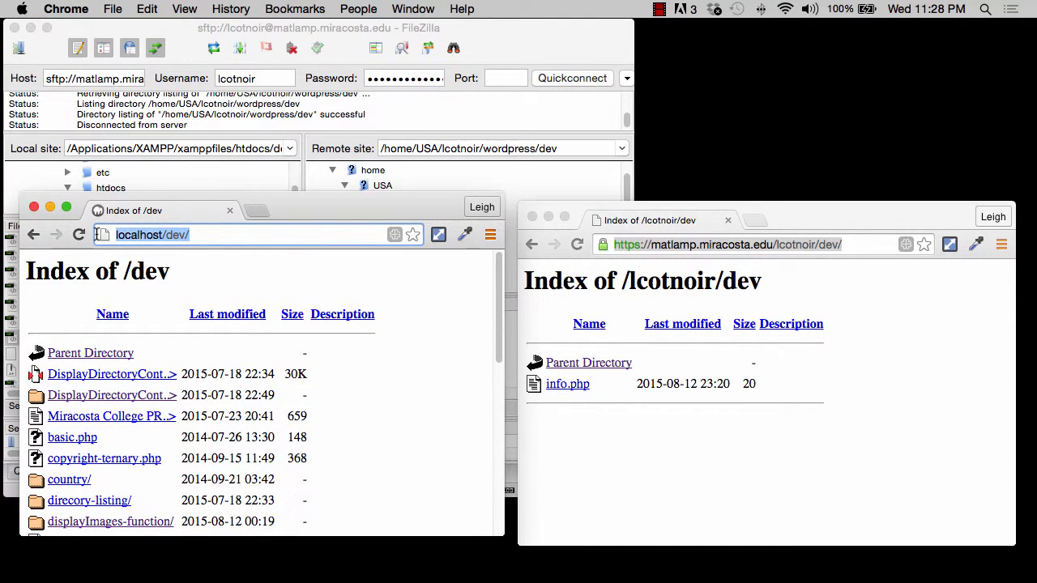
left_click(854, 246)
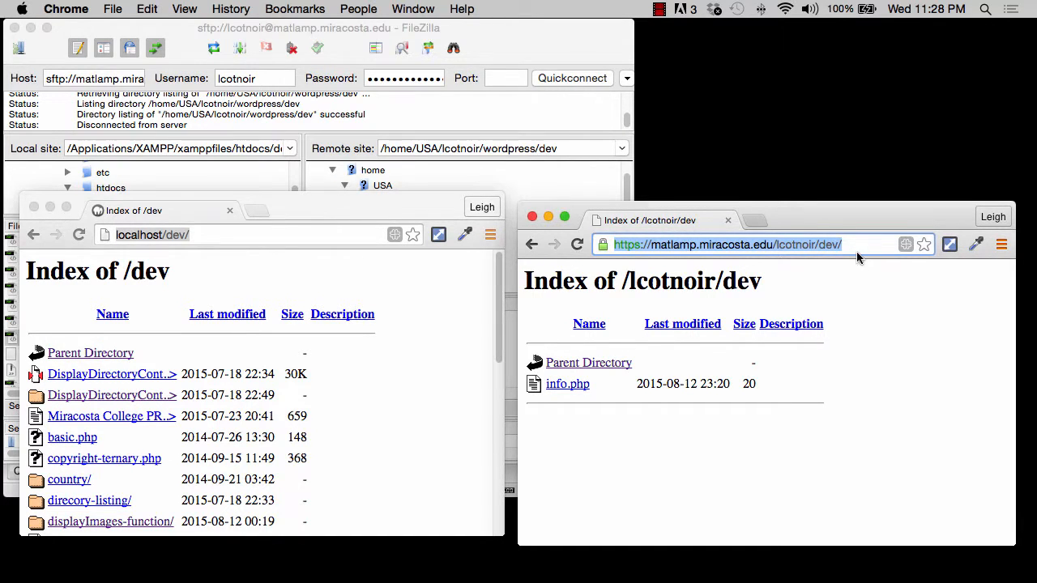
left_click(463, 201)
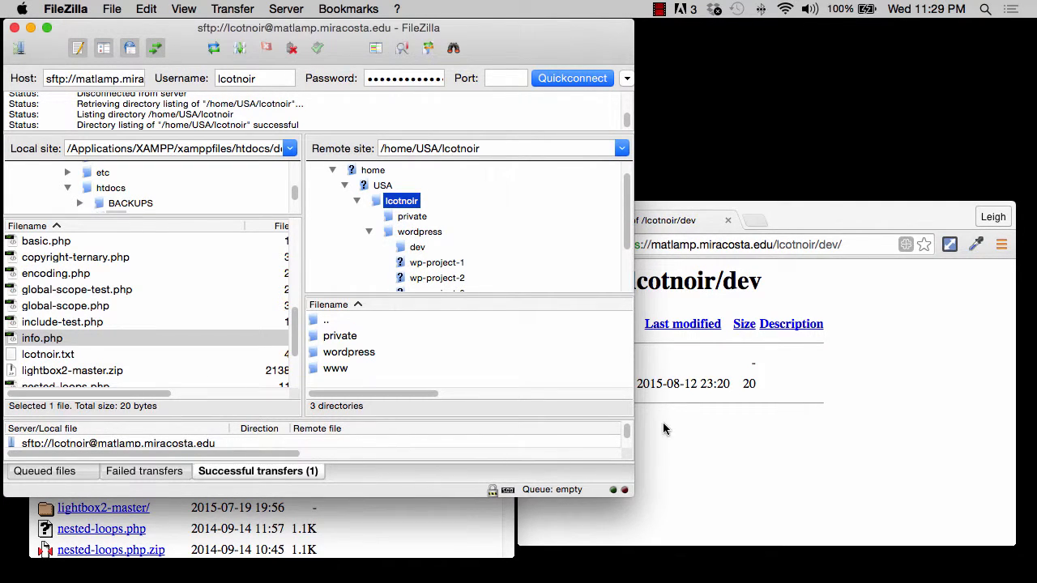
Step: Remove '/dev/' from the remote address to load the lcotnoir index page
left_click(773, 431)
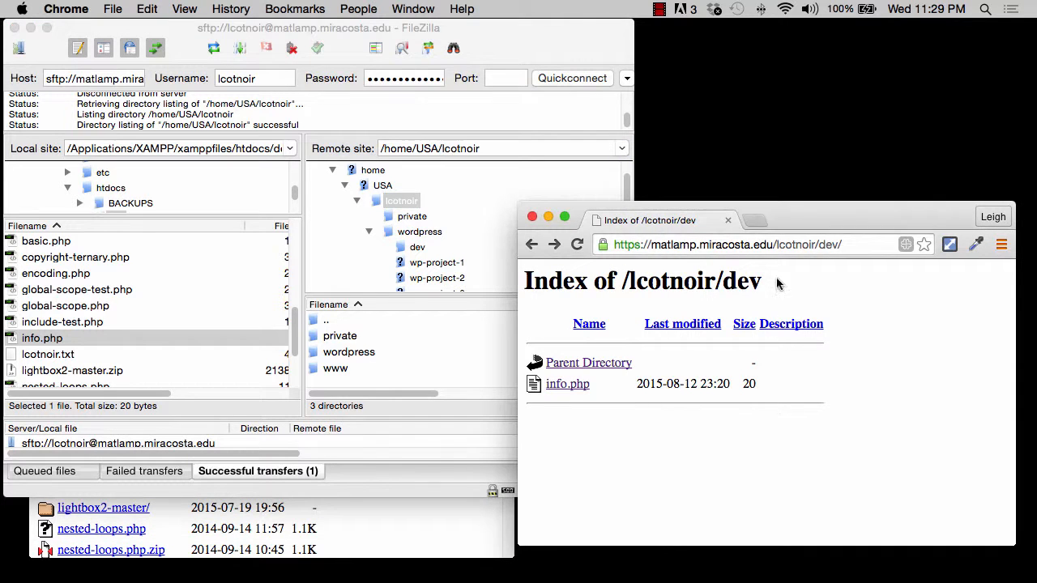
left_click(805, 247)
left_click(816, 247)
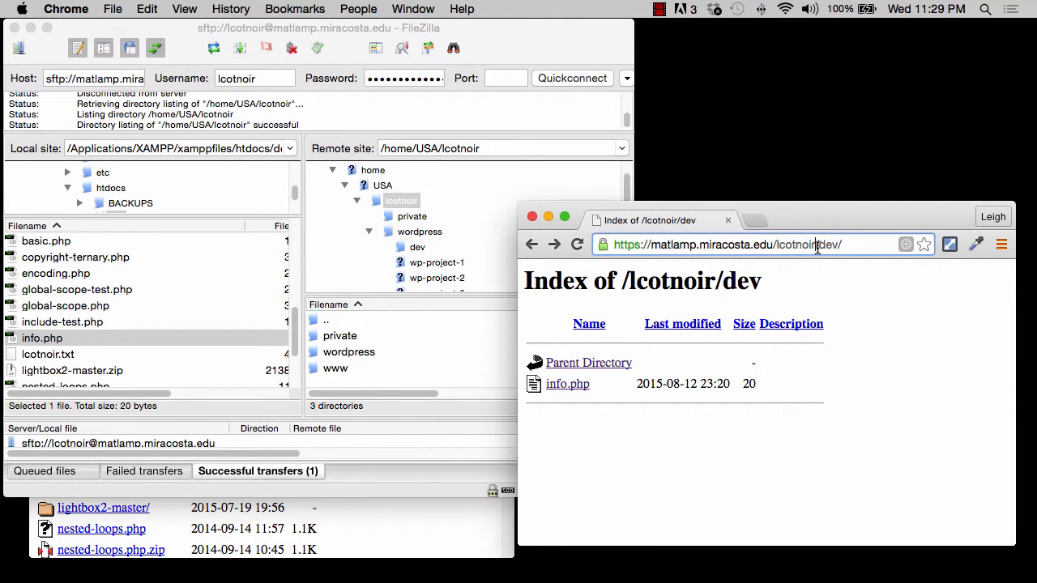
left_click_drag(816, 247, 921, 238)
key("BackSpace")
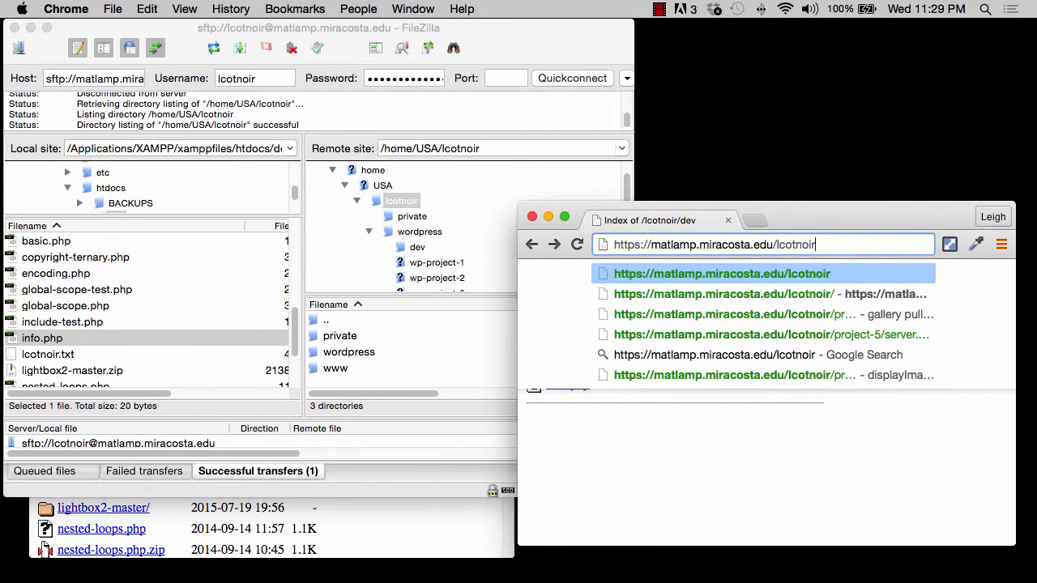
key("Return")
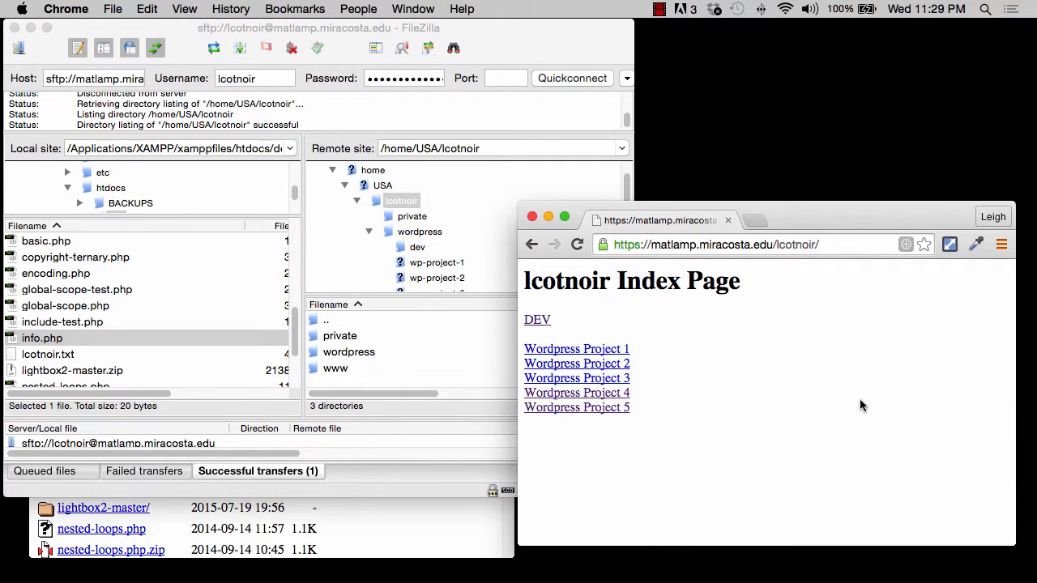
Step: Try Wordpress Project 1, go back, and reopen the DEV listing showing info.php
left_click(606, 349)
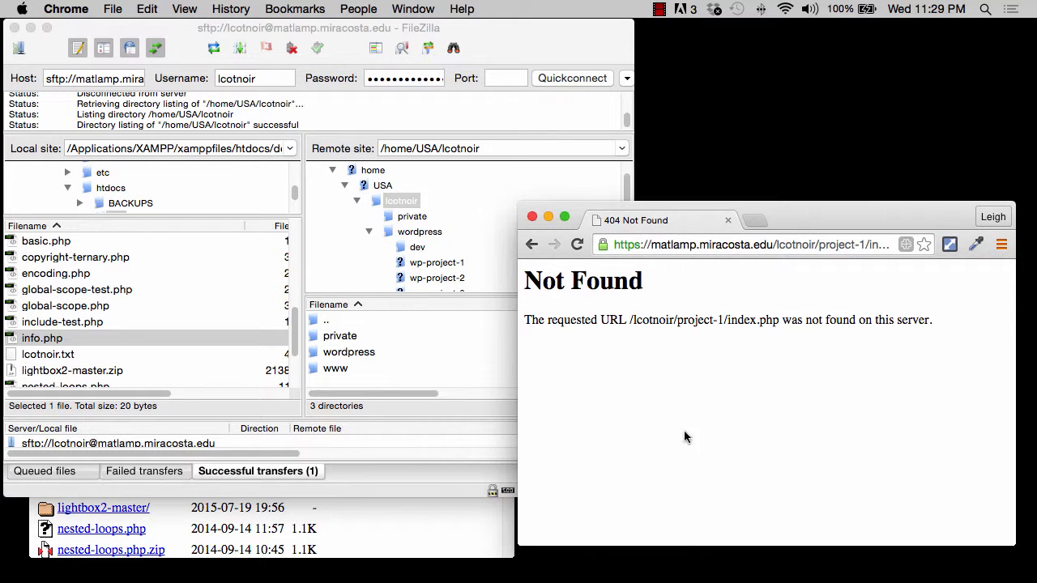
left_click_drag(727, 320, 779, 320)
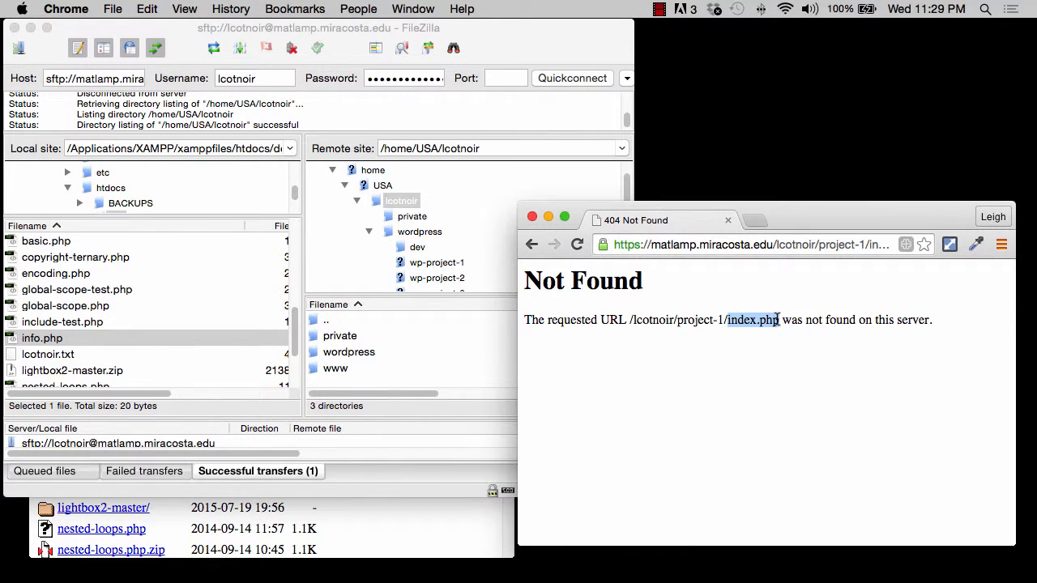
left_click(530, 244)
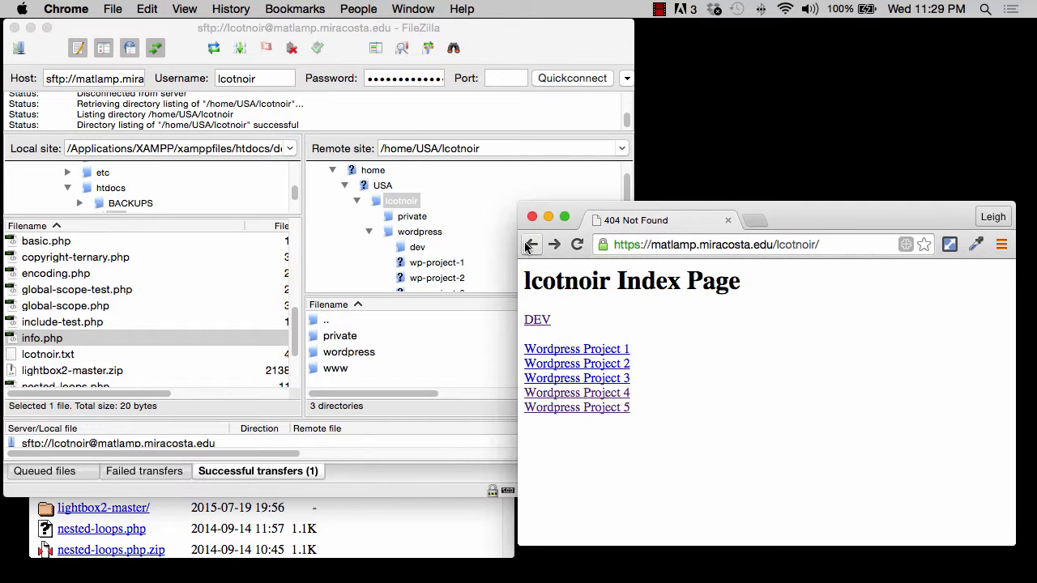
left_click(539, 322)
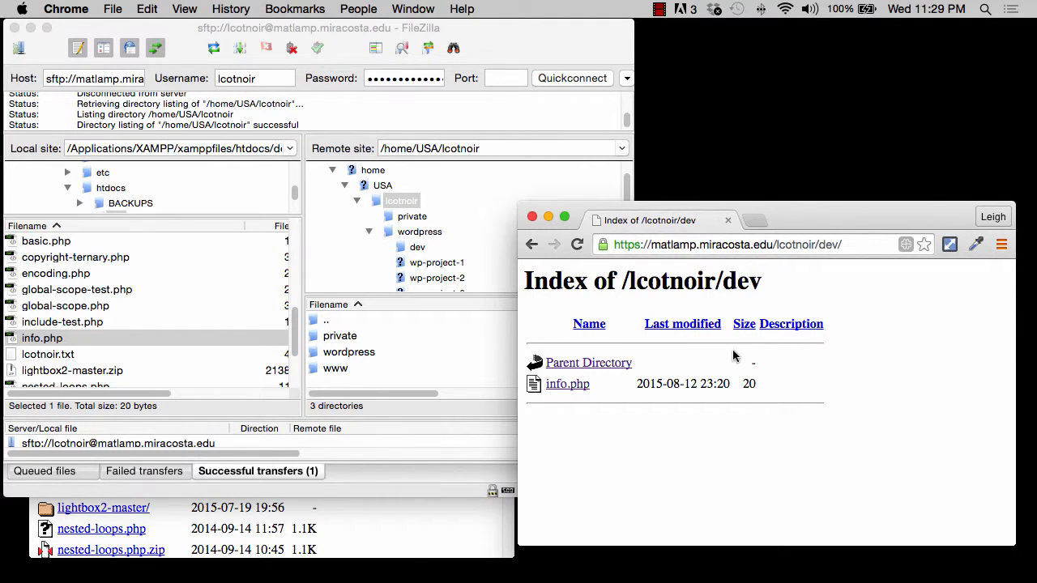
left_click(532, 244)
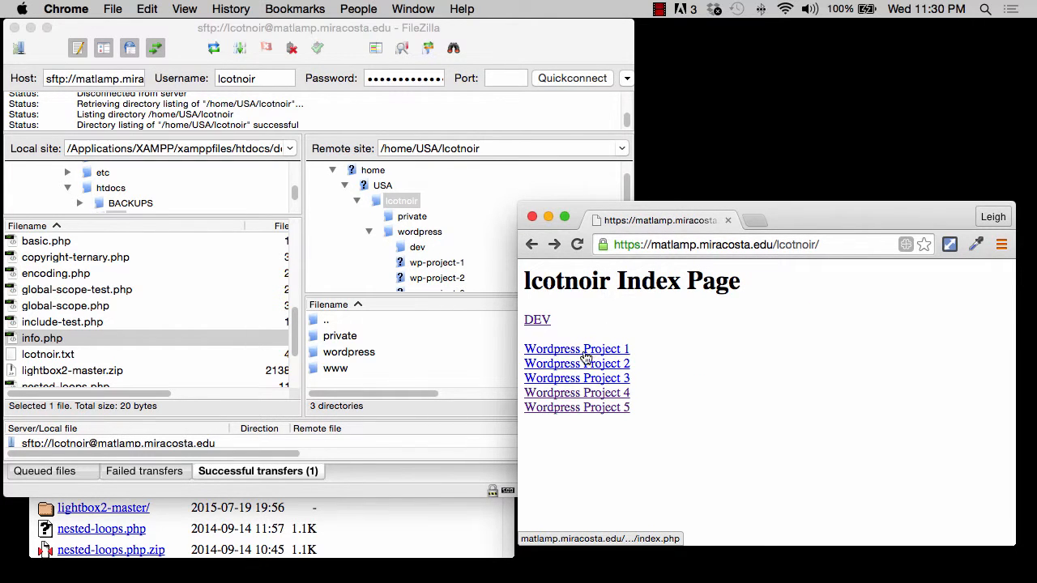
left_click(537, 321)
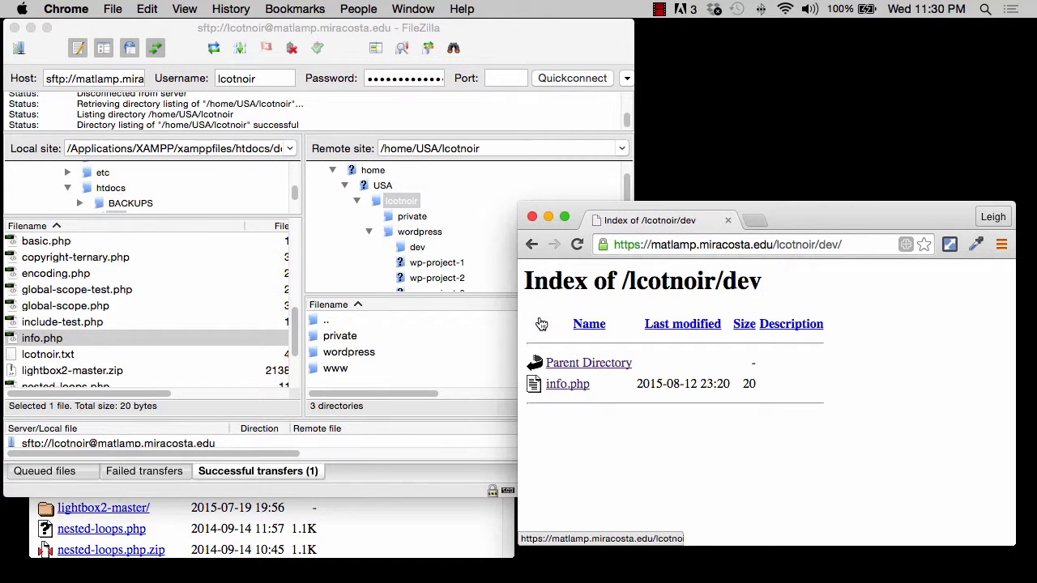